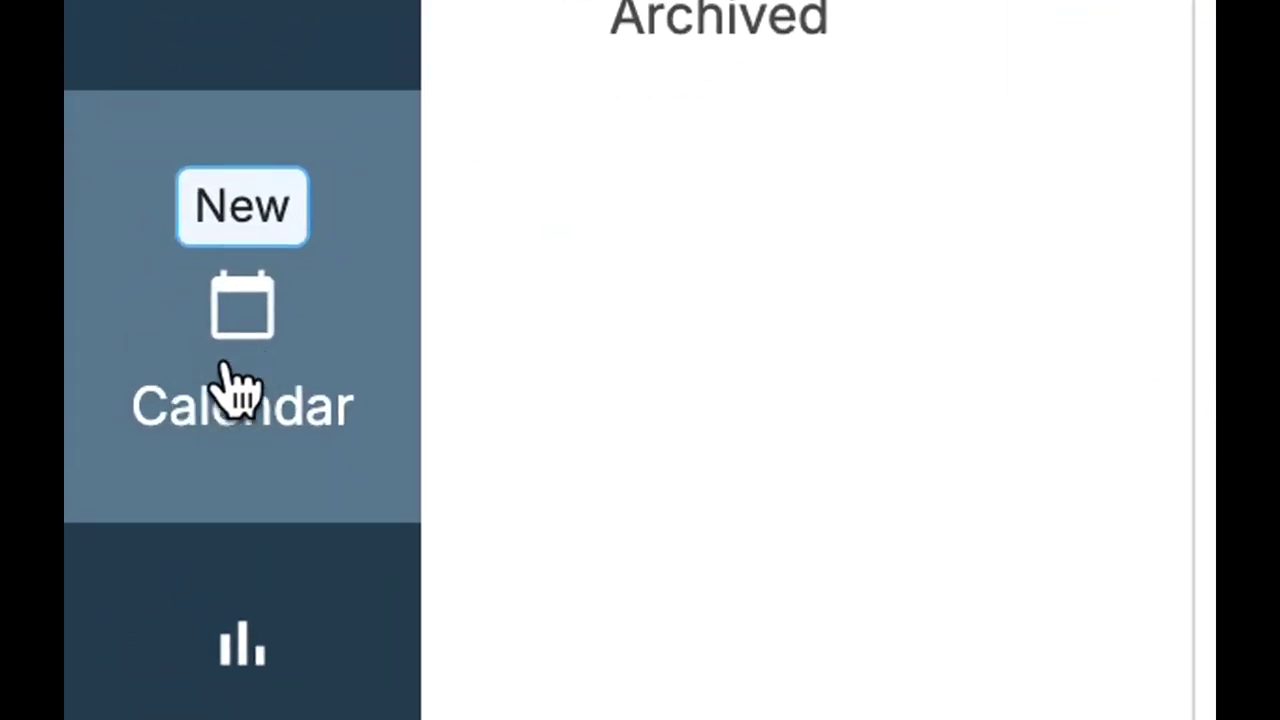
- Go to the Calendar page showing the week of Oct 14–20
{"action": "left_click", "coordinate": [226, 368]}
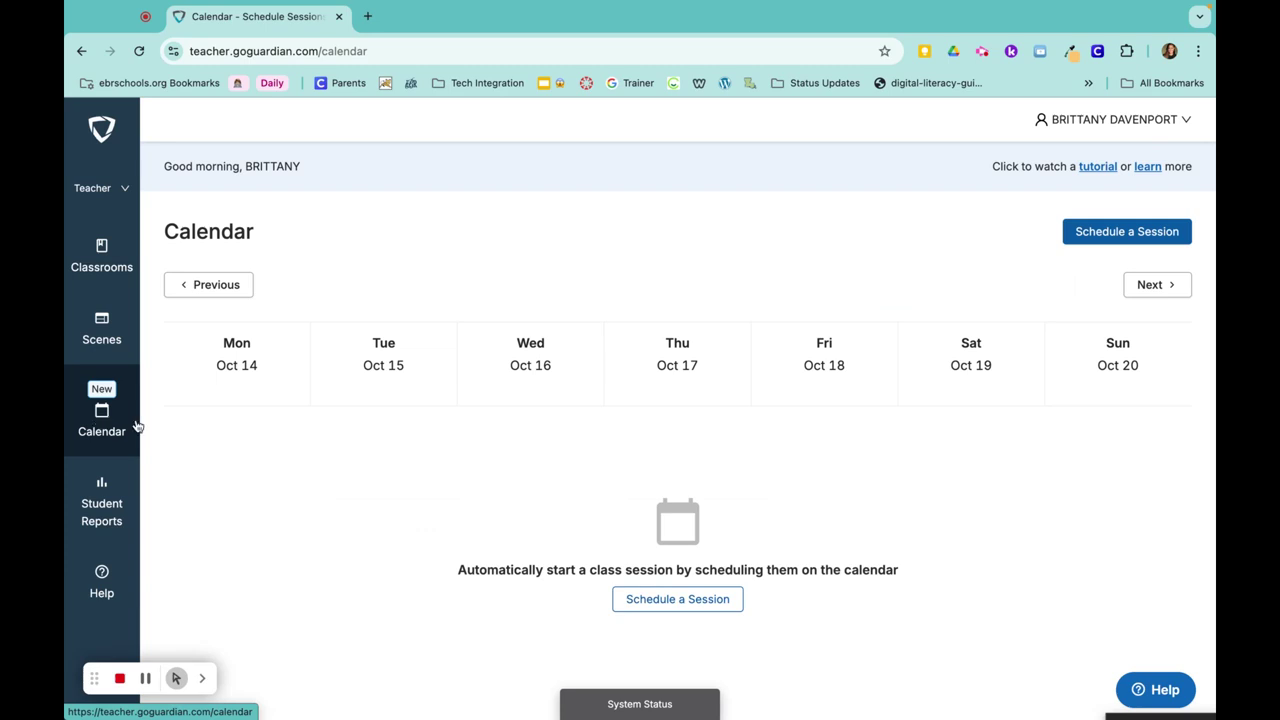
- Start a new session schedule for classroom P
{"action": "left_click", "coordinate": [1096, 238]}
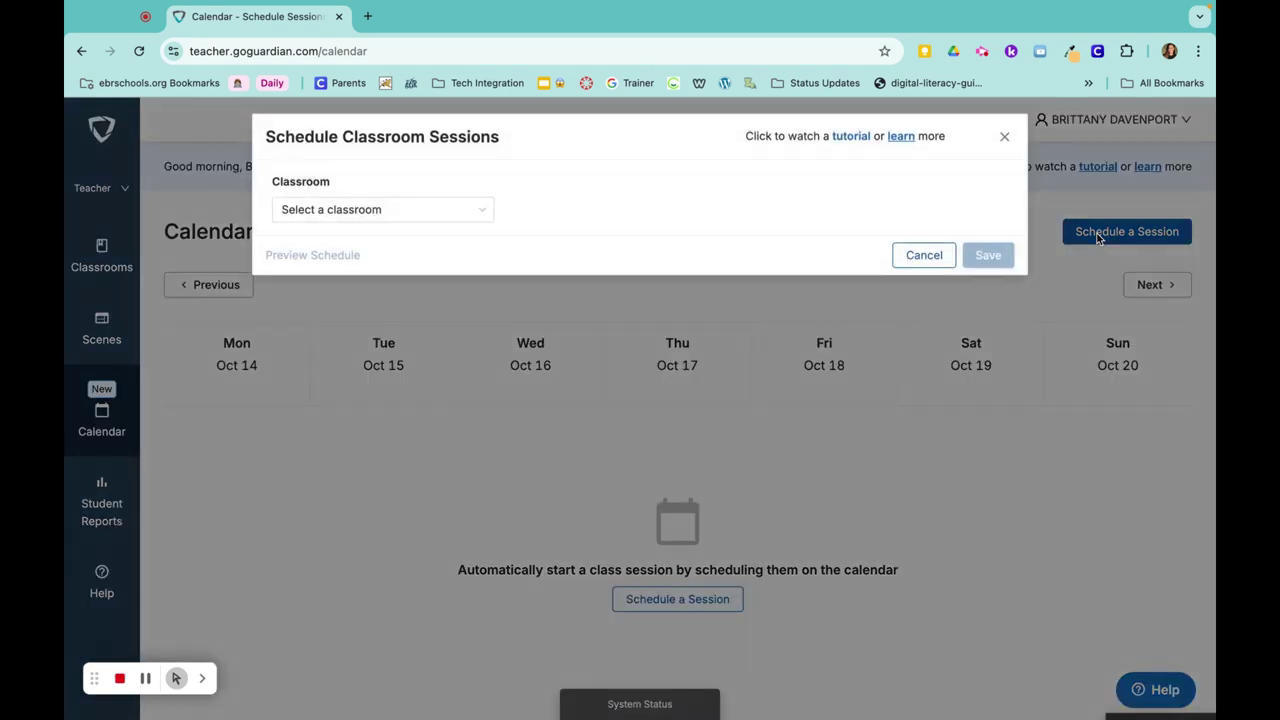
{"action": "left_click", "coordinate": [478, 214]}
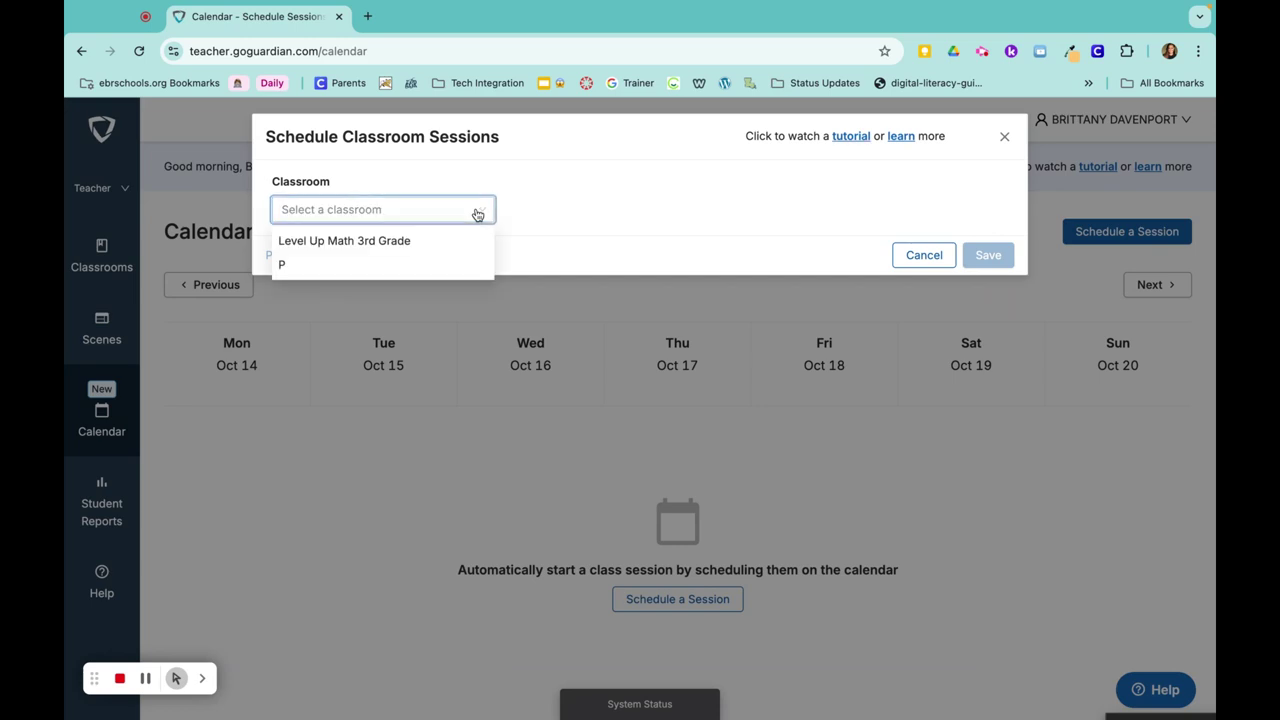
{"action": "left_click", "coordinate": [284, 264]}
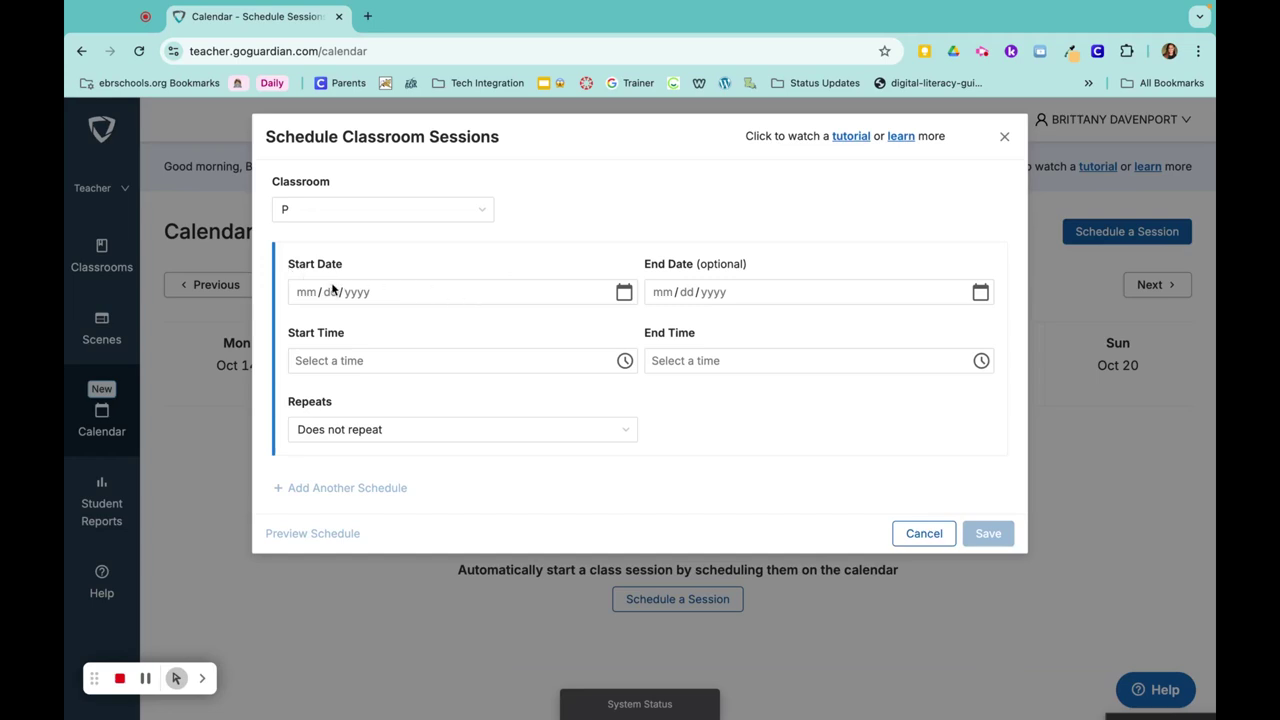
- Set the schedule to run from 10/15/2024 to 12/20/2024
{"action": "left_click", "coordinate": [623, 293]}
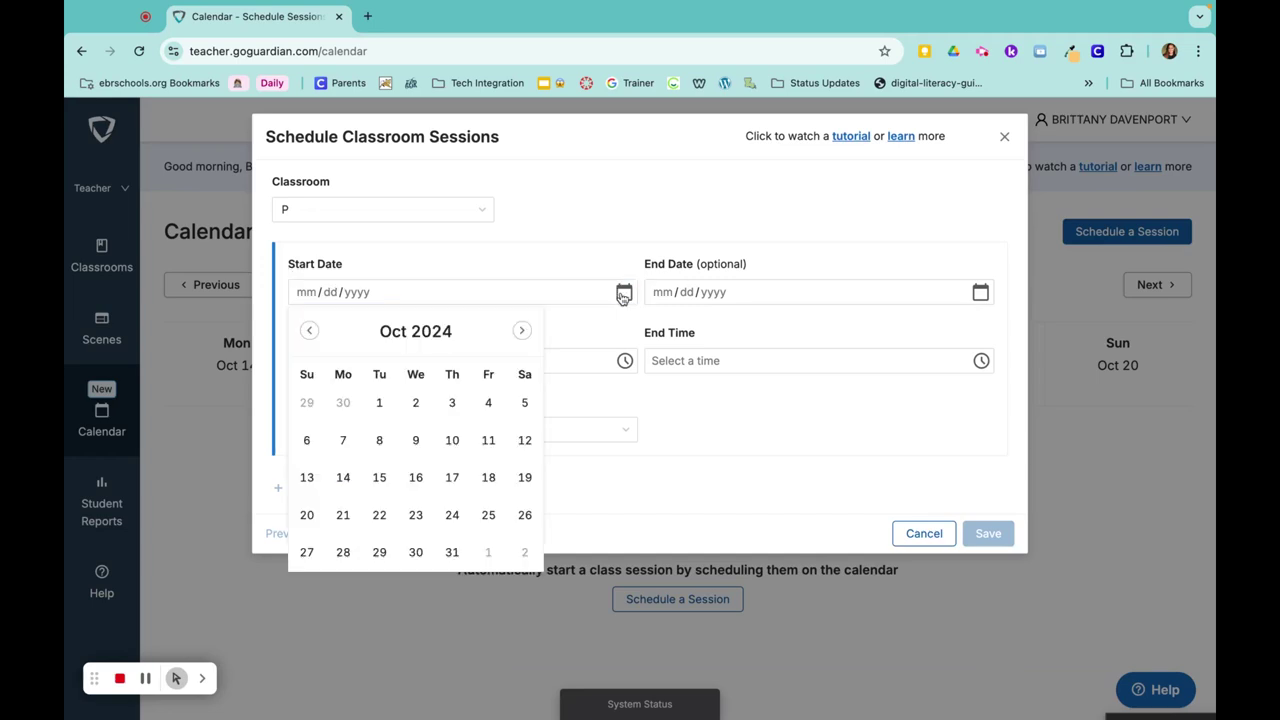
{"action": "left_click", "coordinate": [379, 478]}
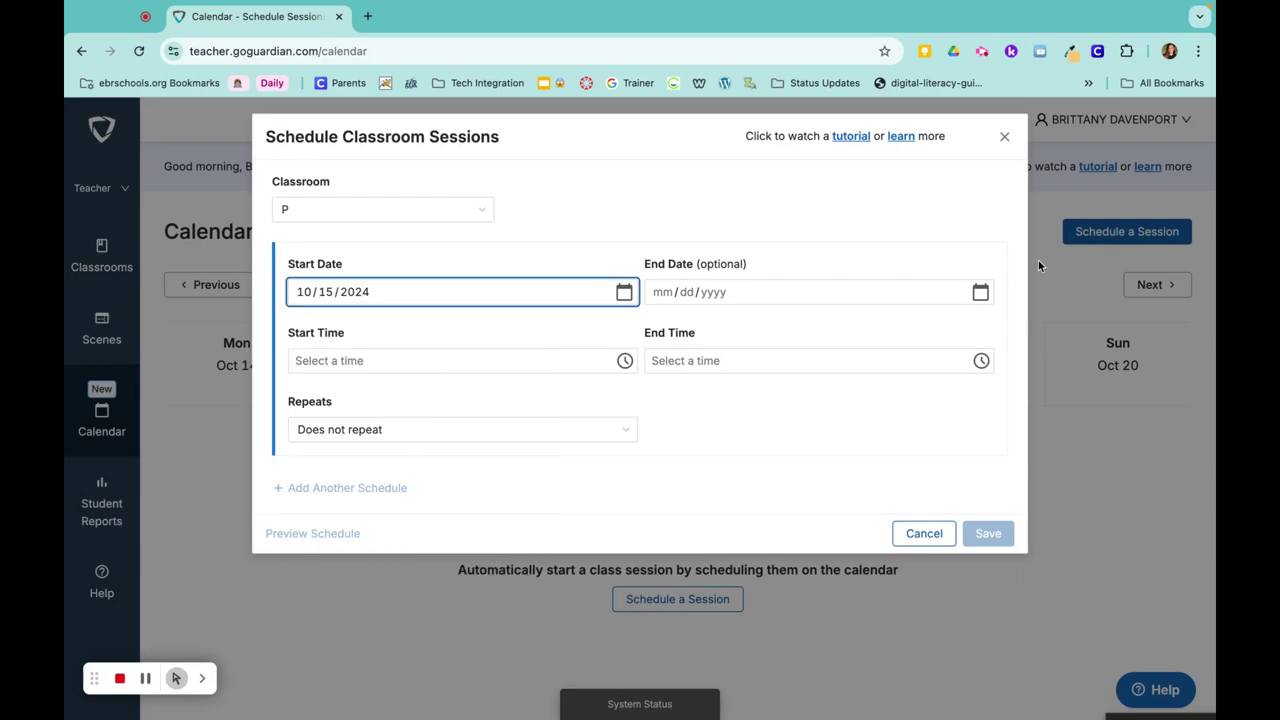
{"action": "left_click", "coordinate": [980, 292]}
{"action": "left_click", "coordinate": [878, 333]}
{"action": "left_click", "coordinate": [878, 333]}
{"action": "left_click", "coordinate": [844, 477]}
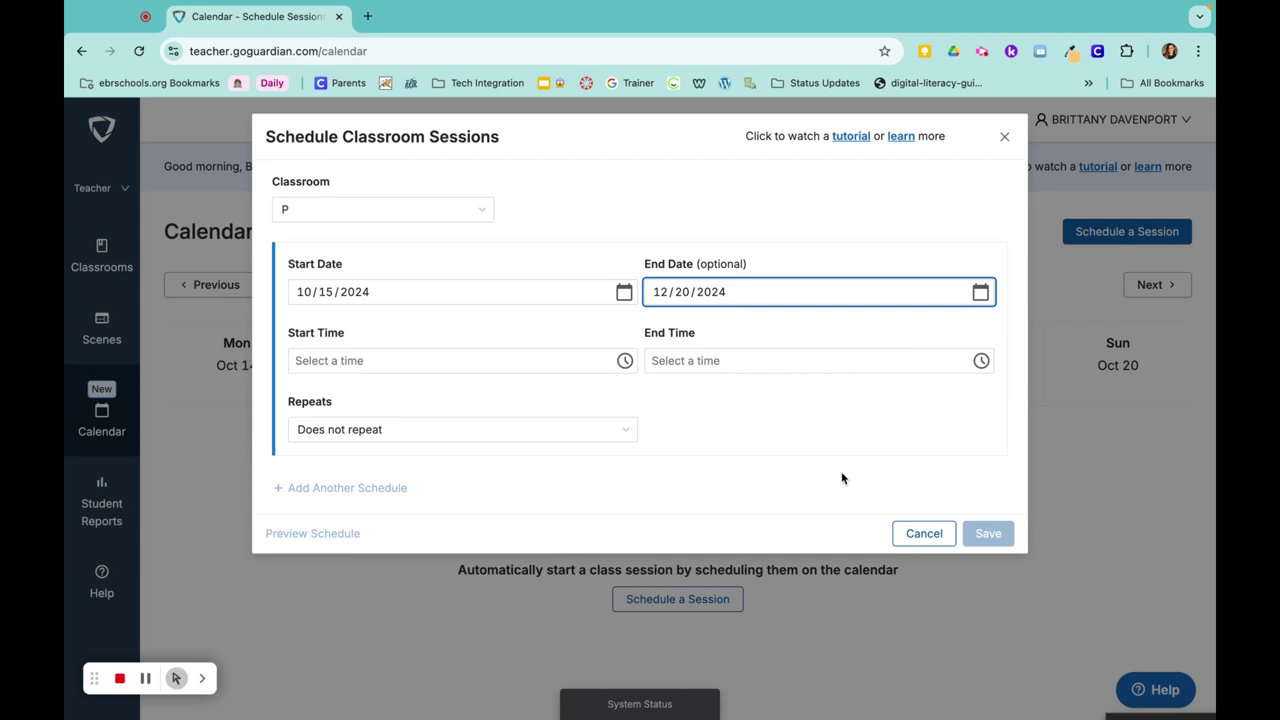
- Set the session time to 07:00 AM through 08:30 AM
{"action": "left_click", "coordinate": [624, 360]}
{"action": "scroll", "coordinate": [545, 489], "scroll_direction": "down", "scroll_amount": 5}
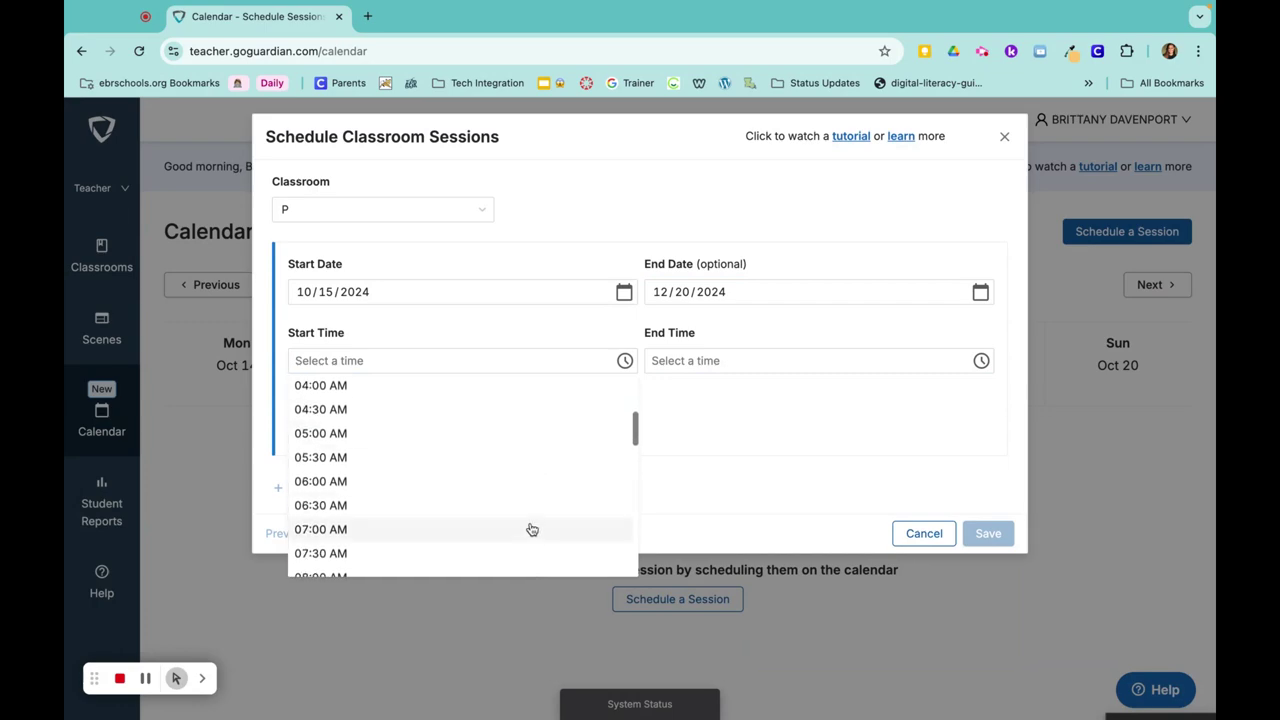
{"action": "left_click", "coordinate": [530, 529]}
{"action": "left_click", "coordinate": [978, 366]}
{"action": "scroll", "coordinate": [880, 452], "scroll_direction": "down", "scroll_amount": 8}
{"action": "left_click", "coordinate": [864, 489]}
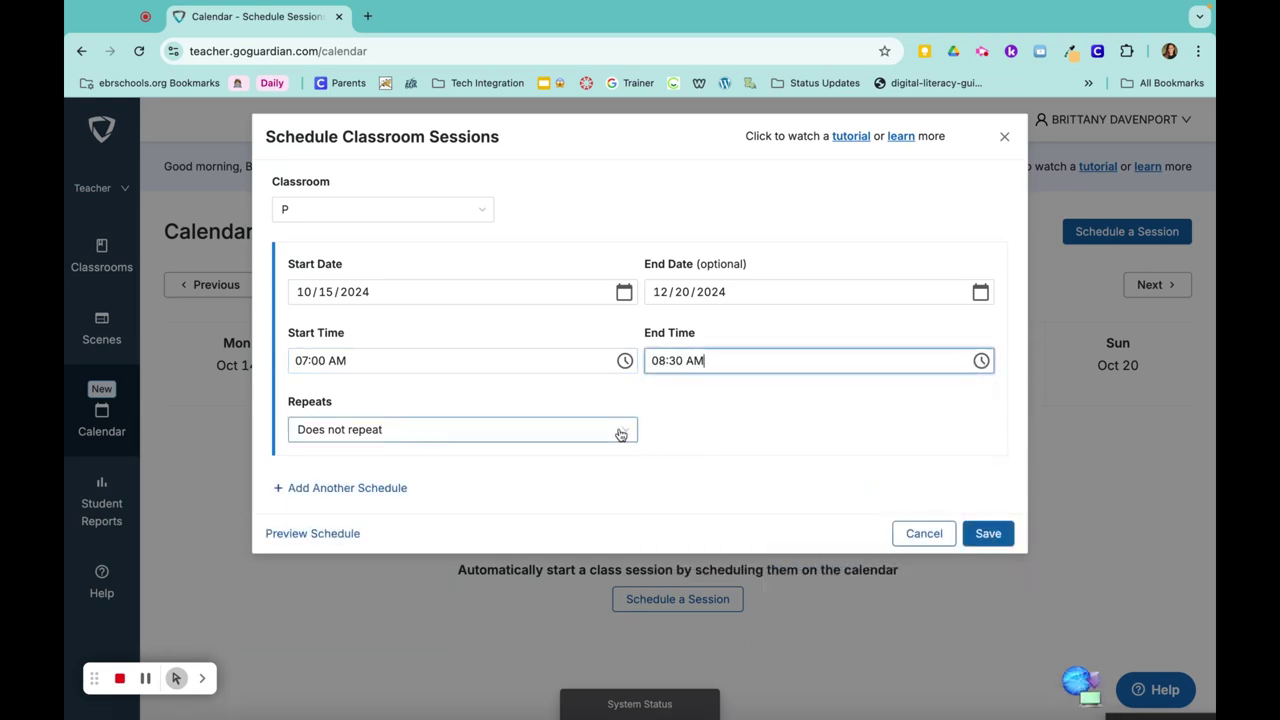
- Make the sessions repeat every other week on Tuesday and Thursday
{"action": "left_click", "coordinate": [618, 432]}
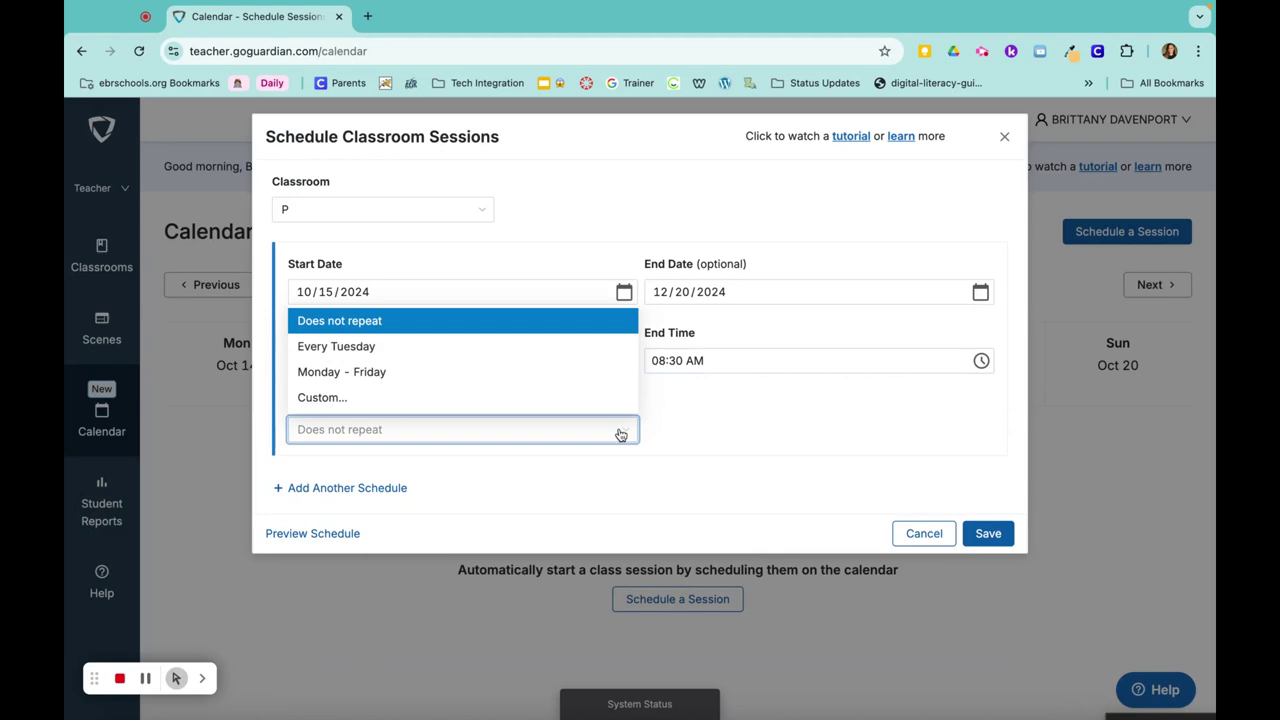
{"action": "left_click", "coordinate": [325, 400]}
{"action": "left_click", "coordinate": [772, 430]}
{"action": "left_click", "coordinate": [729, 489]}
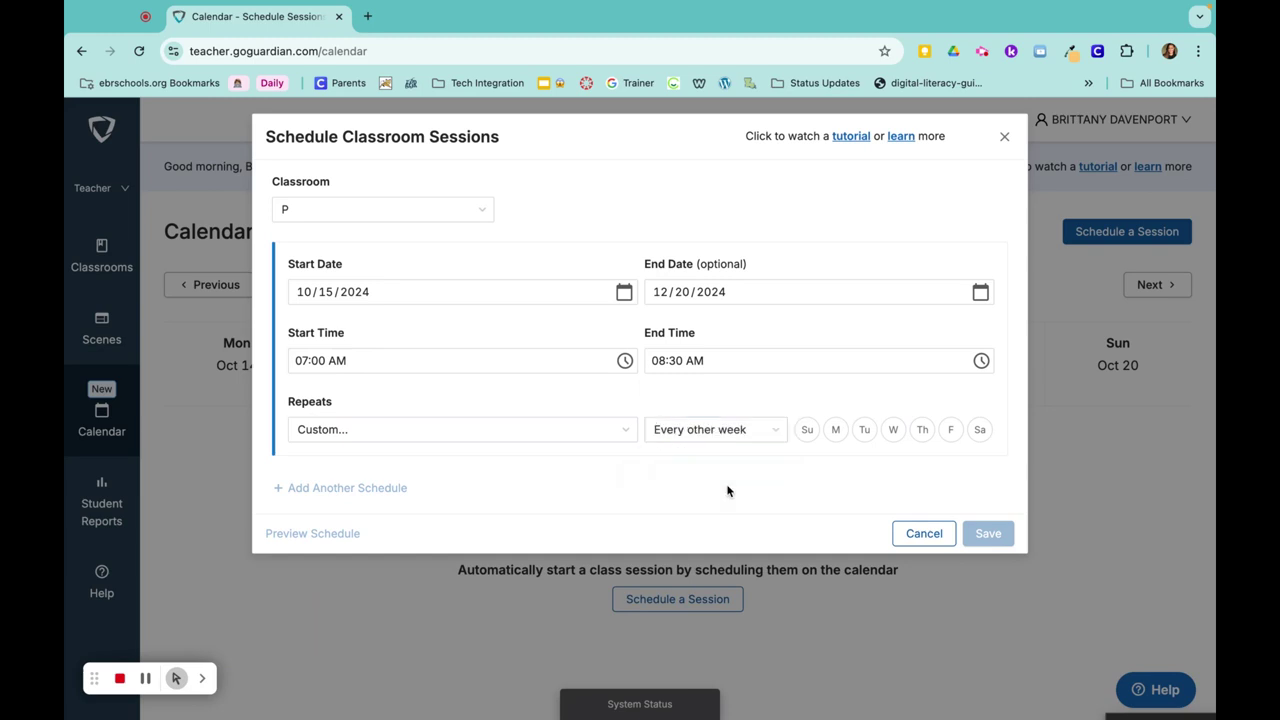
{"action": "left_click", "coordinate": [865, 432]}
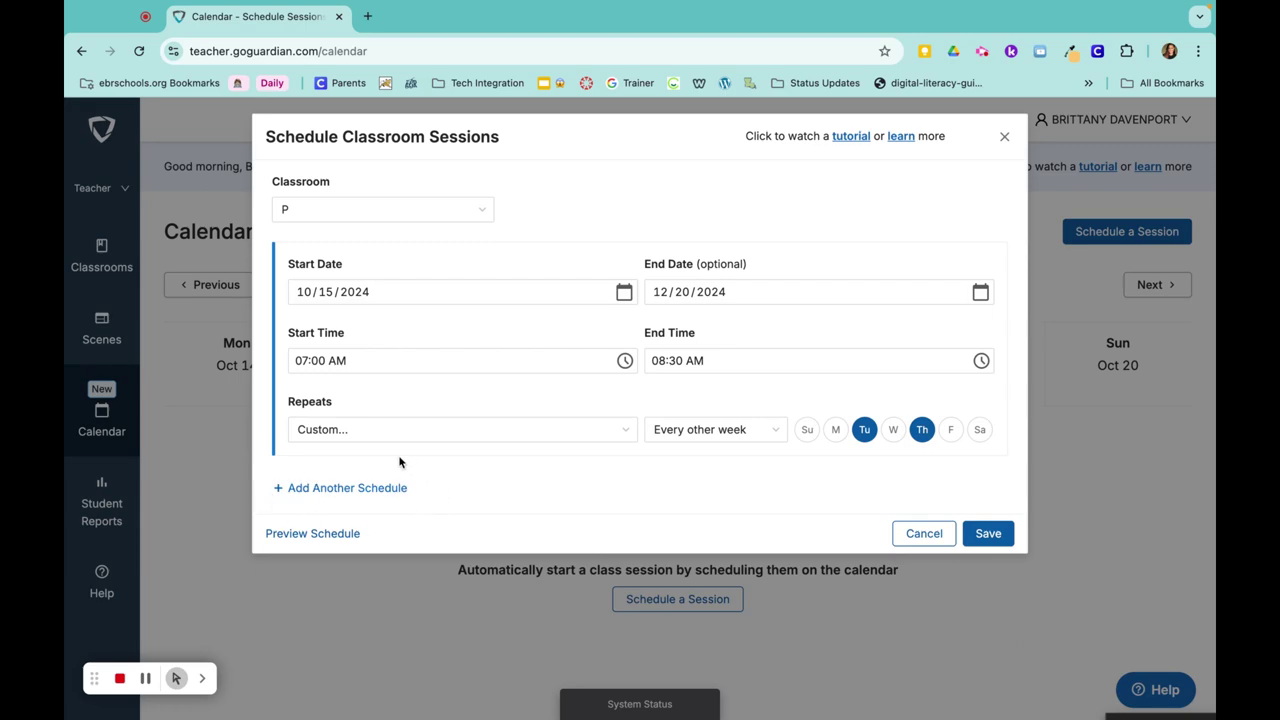
- Add Schedule B running from October 21 to December 20, 2024
{"action": "left_click", "coordinate": [372, 490]}
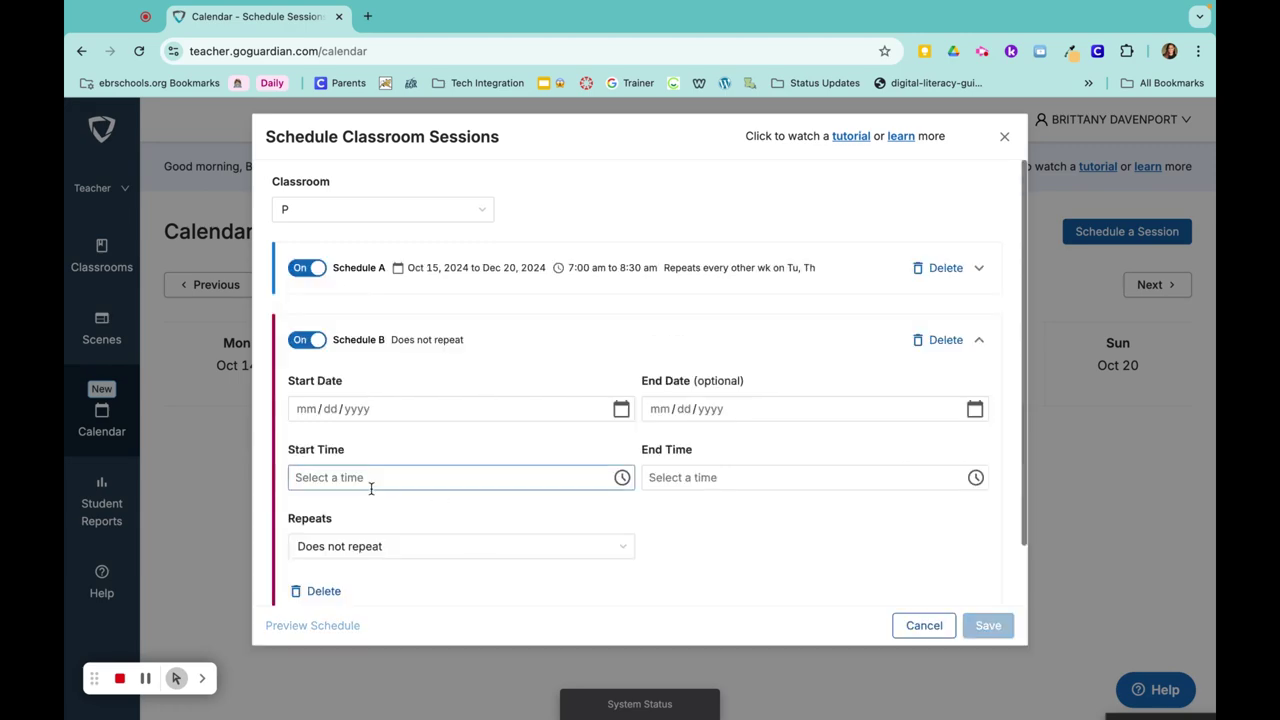
{"action": "left_click", "coordinate": [621, 410]}
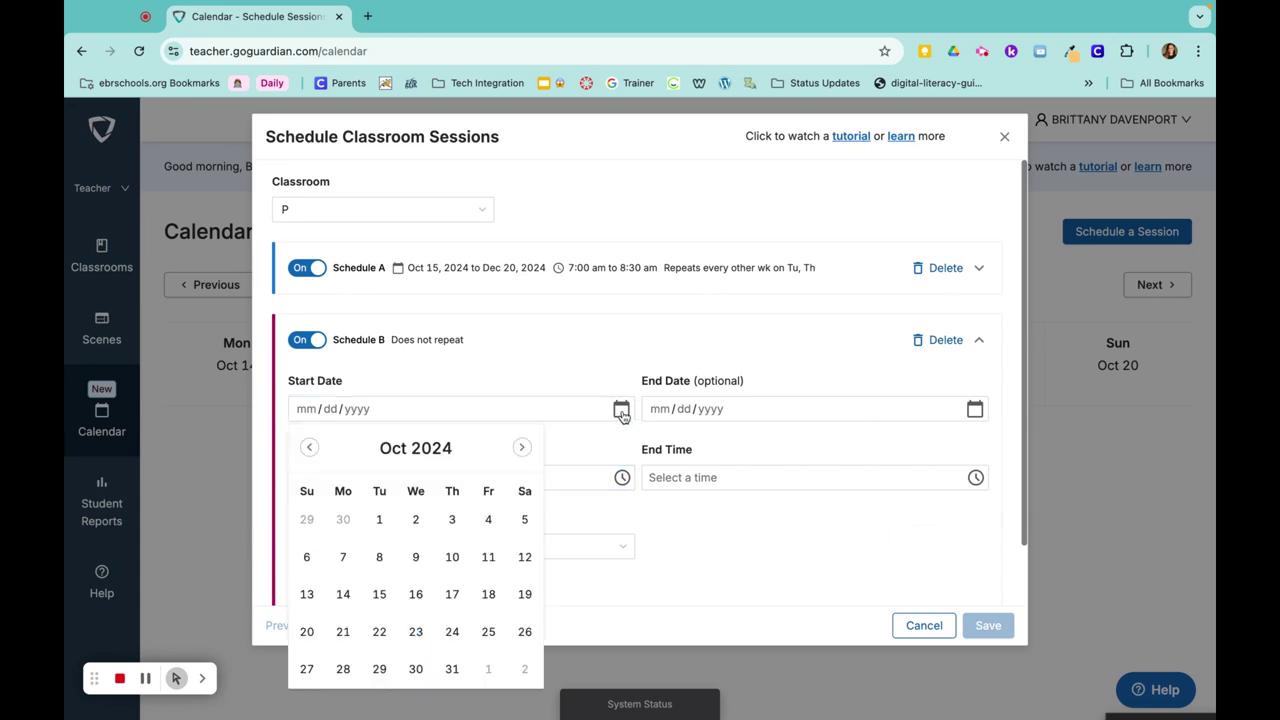
{"action": "left_click", "coordinate": [343, 632]}
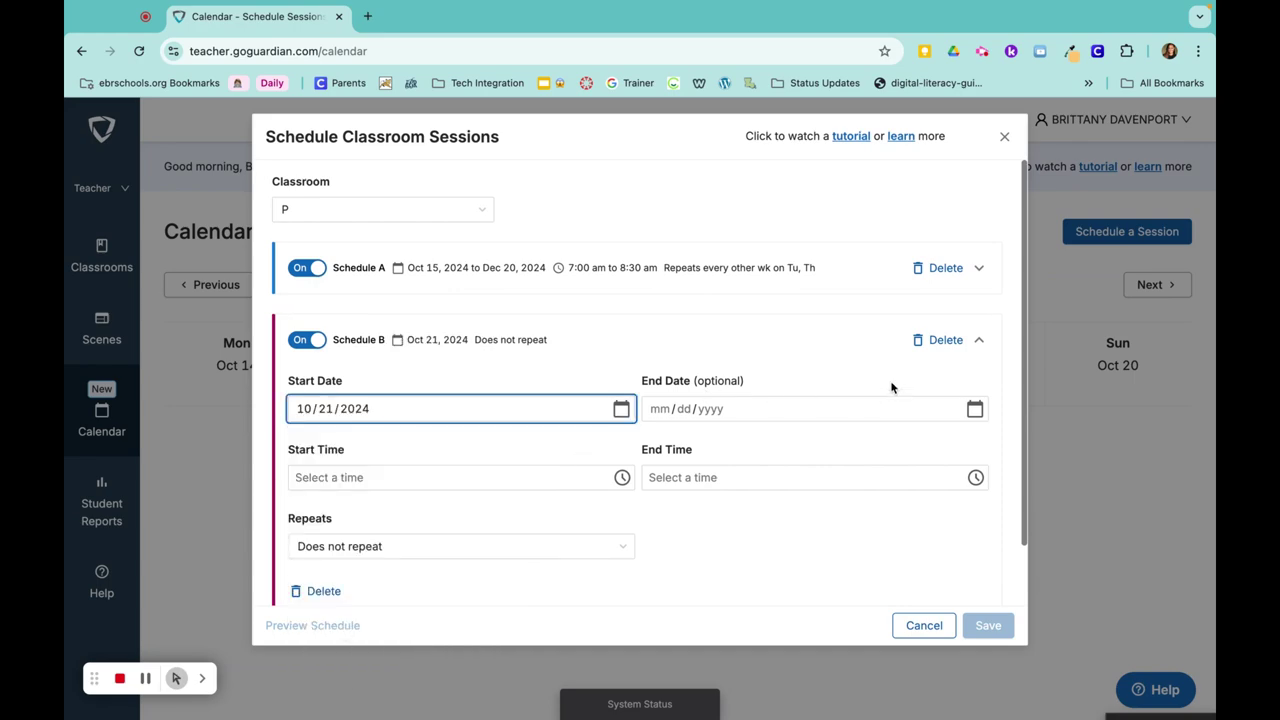
{"action": "left_click", "coordinate": [976, 410]}
{"action": "left_click", "coordinate": [875, 447]}
{"action": "left_click", "coordinate": [875, 447]}
{"action": "left_click", "coordinate": [845, 592]}
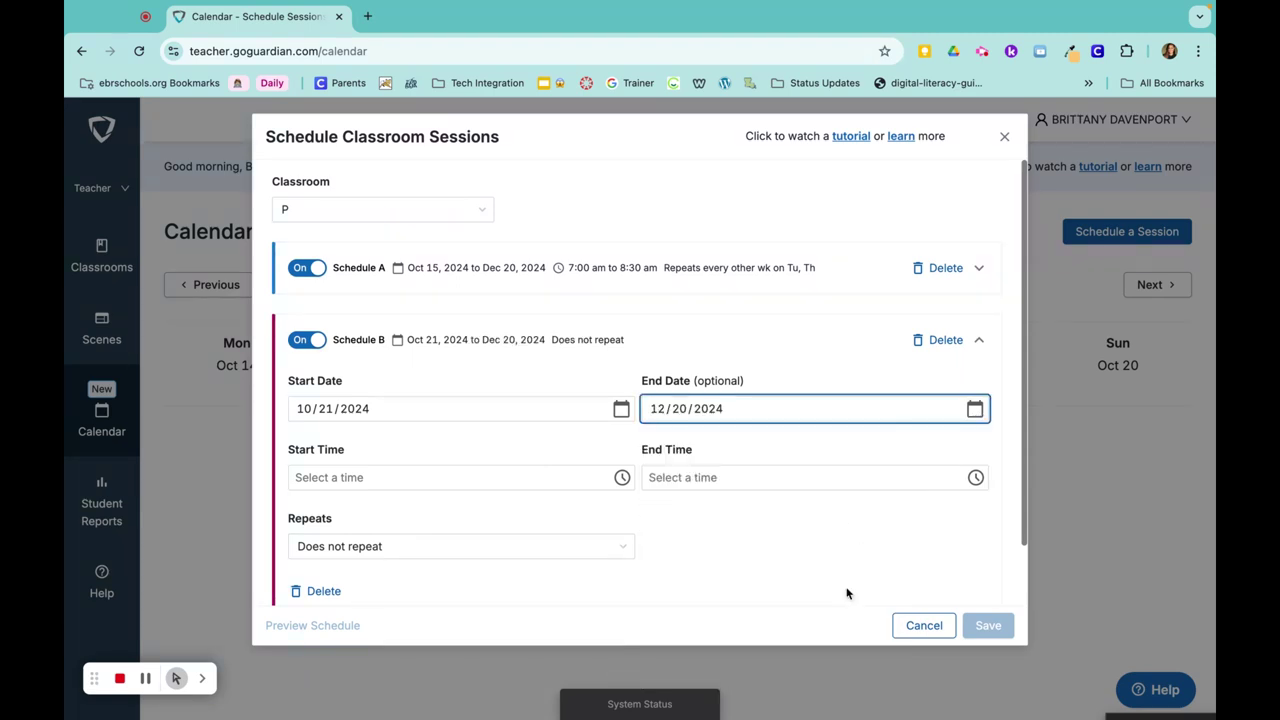
- Set Schedule B's session time to 07:00 AM through 08:30 AM
{"action": "left_click", "coordinate": [619, 480]}
{"action": "scroll", "coordinate": [490, 640], "scroll_direction": "down", "scroll_amount": 1}
{"action": "left_click", "coordinate": [485, 611]}
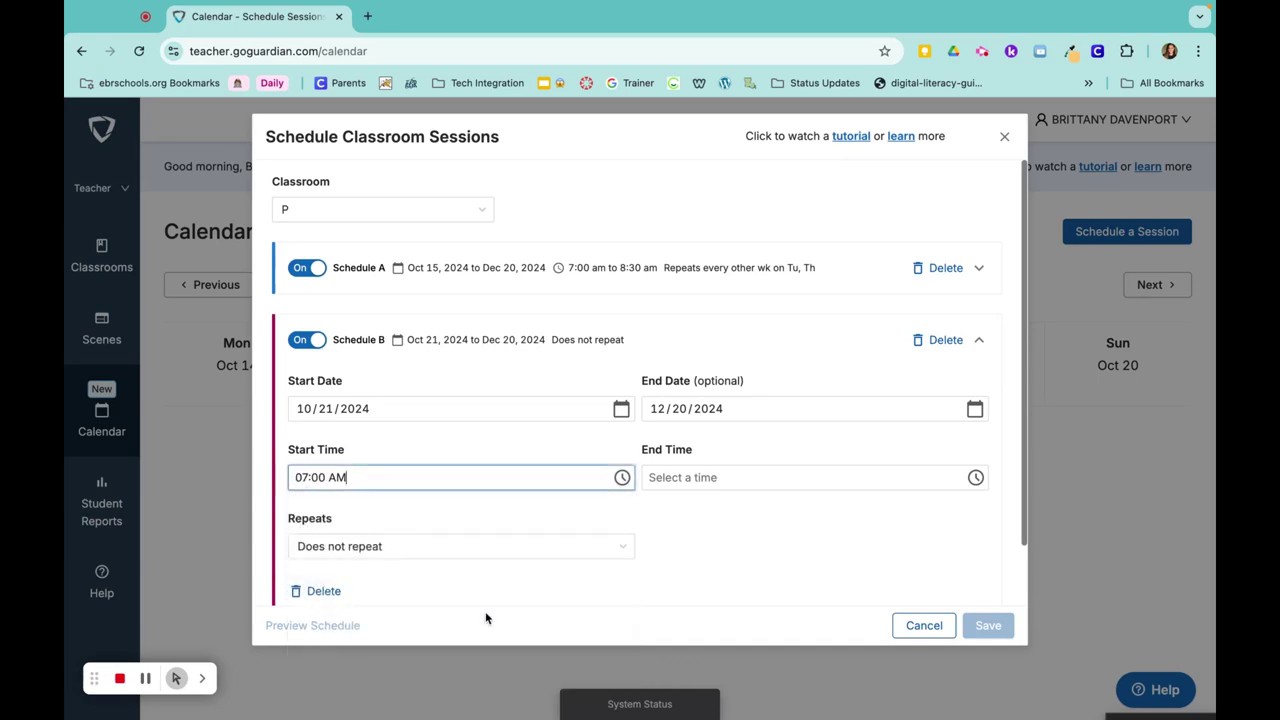
{"action": "left_click", "coordinate": [975, 477]}
{"action": "scroll", "coordinate": [847, 607], "scroll_direction": "down", "scroll_amount": 6}
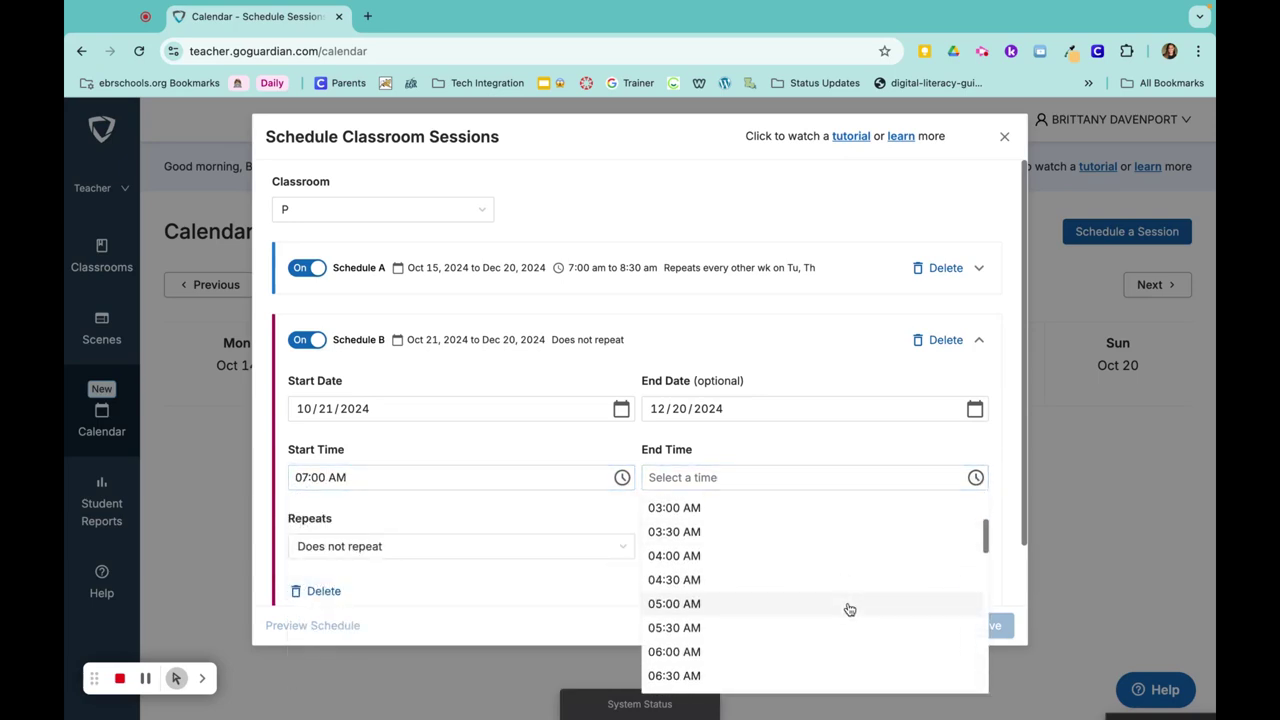
{"action": "scroll", "coordinate": [847, 607], "scroll_direction": "down", "scroll_amount": 1}
{"action": "left_click", "coordinate": [847, 606]}
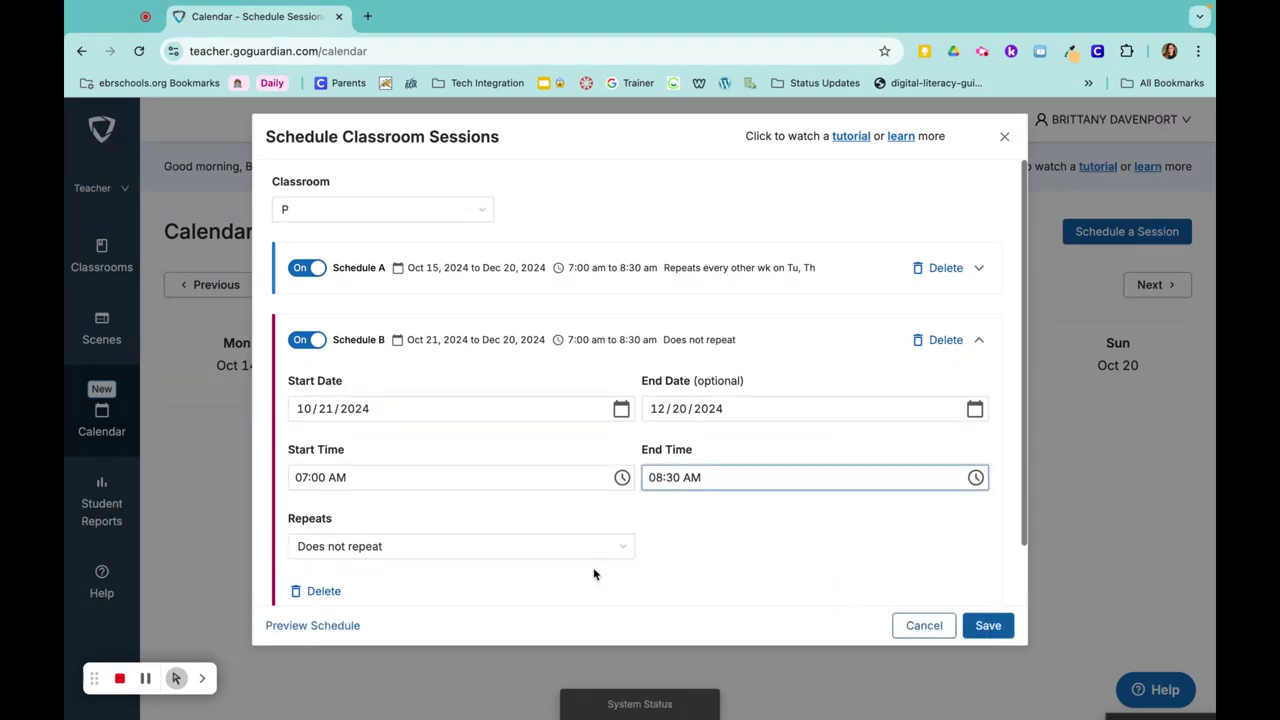
- Make Schedule B repeat every other week on Monday, Wednesday and Friday
{"action": "left_click", "coordinate": [455, 550]}
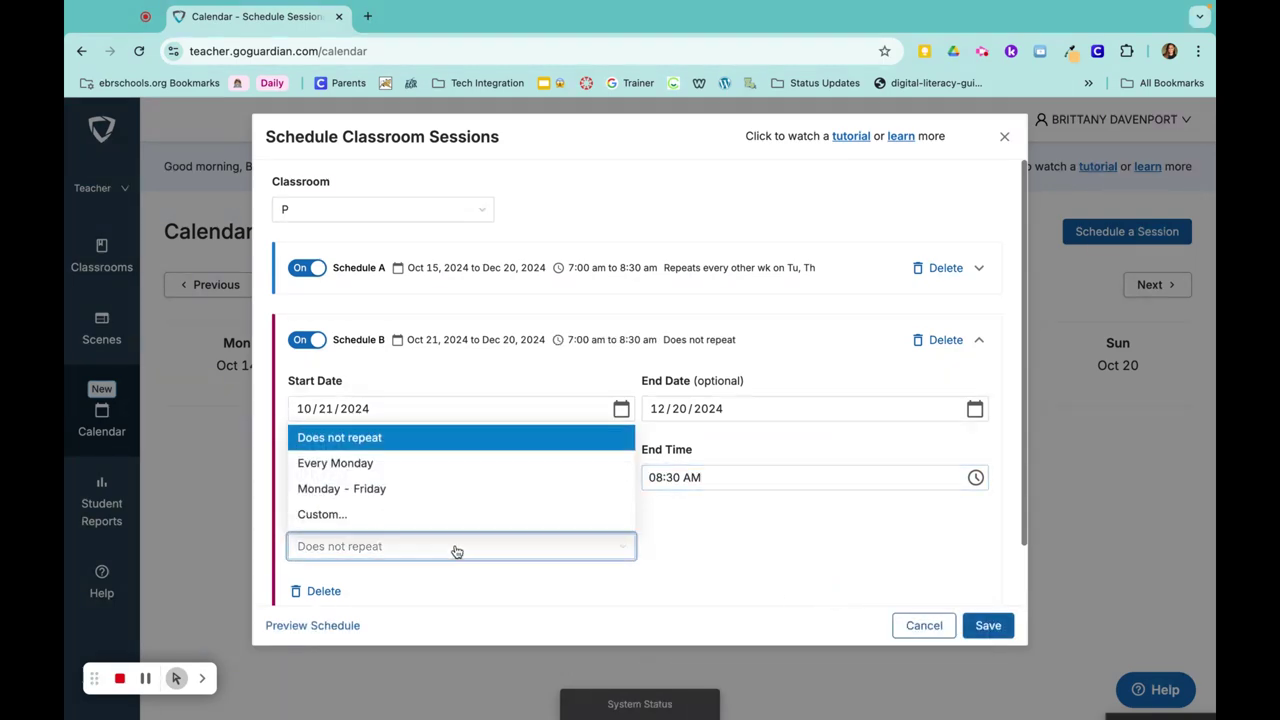
{"action": "left_click", "coordinate": [322, 521]}
{"action": "left_click", "coordinate": [706, 546]}
{"action": "left_click", "coordinate": [700, 604]}
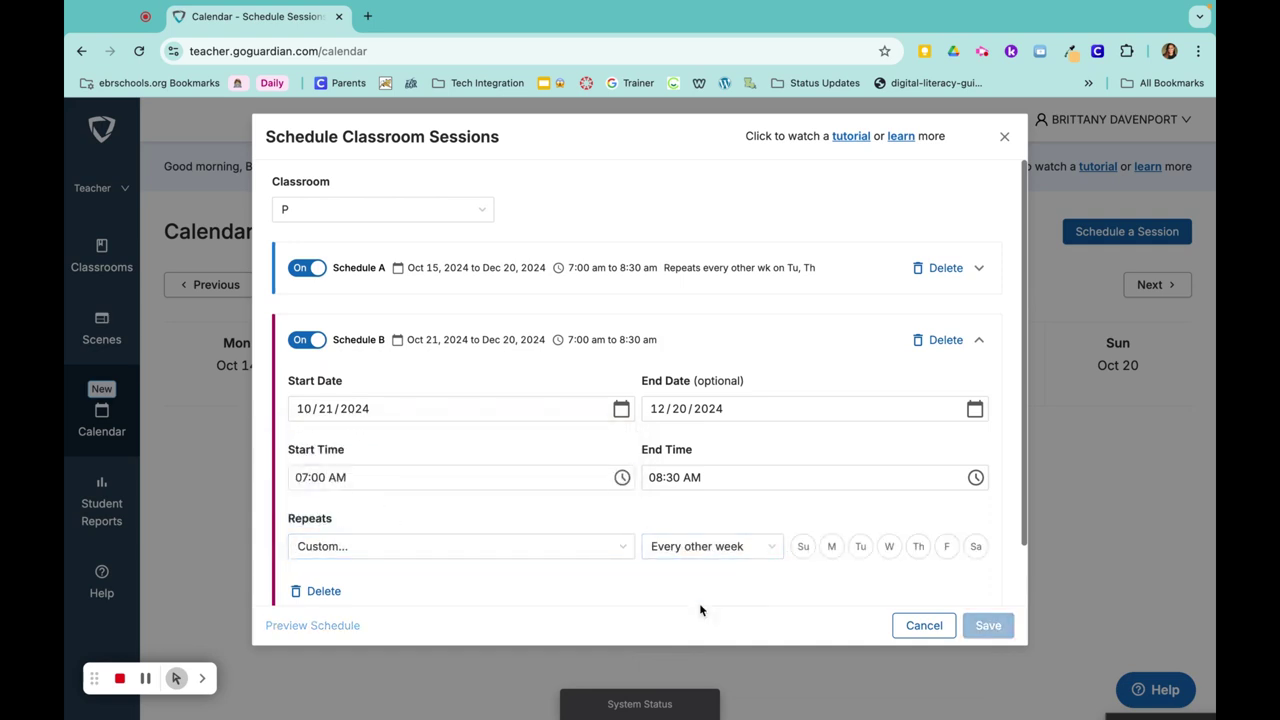
{"action": "left_click", "coordinate": [831, 547]}
{"action": "left_click", "coordinate": [889, 546]}
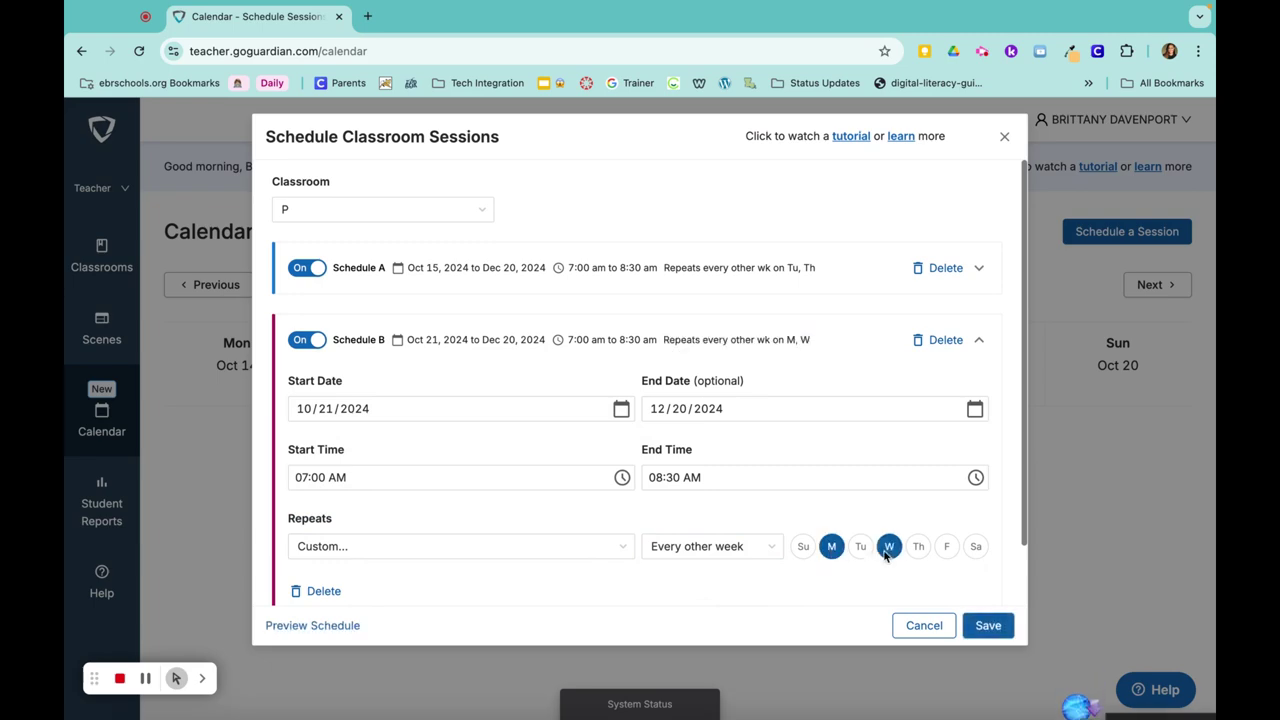
{"action": "left_click", "coordinate": [946, 547]}
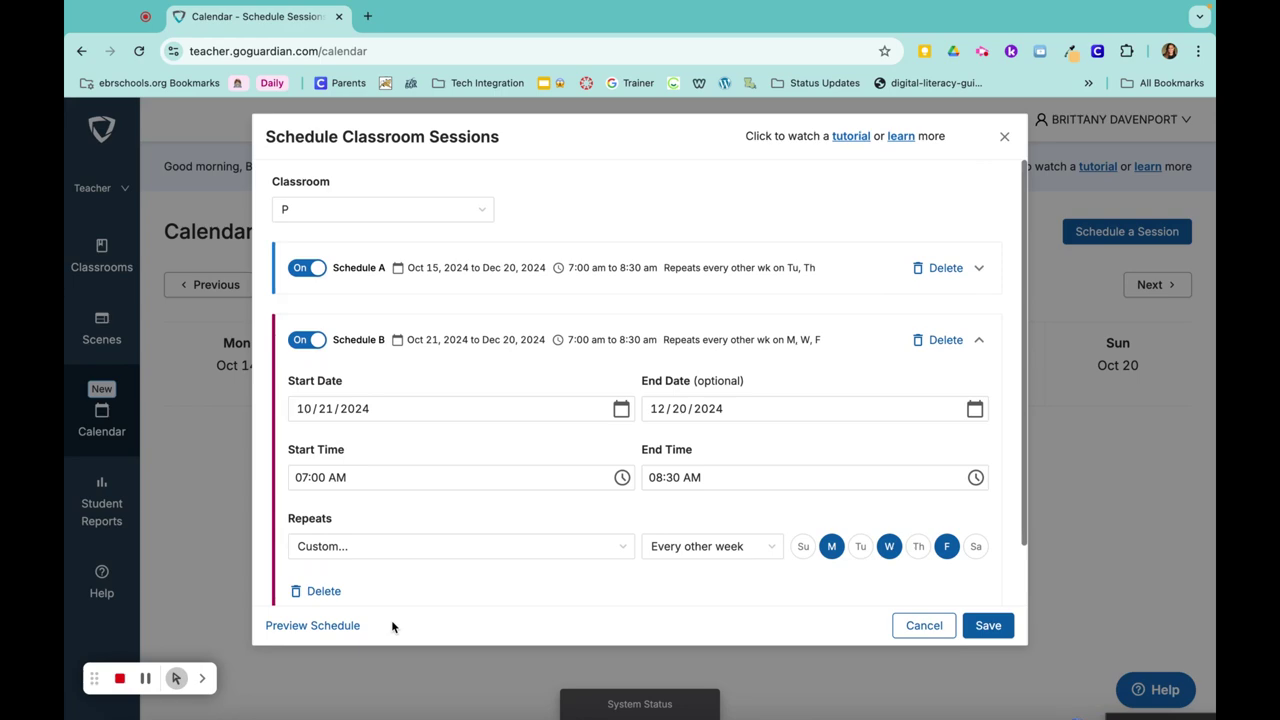
- Preview the Schedule A and B session dates on the October–December month grids
{"action": "left_click", "coordinate": [309, 625]}
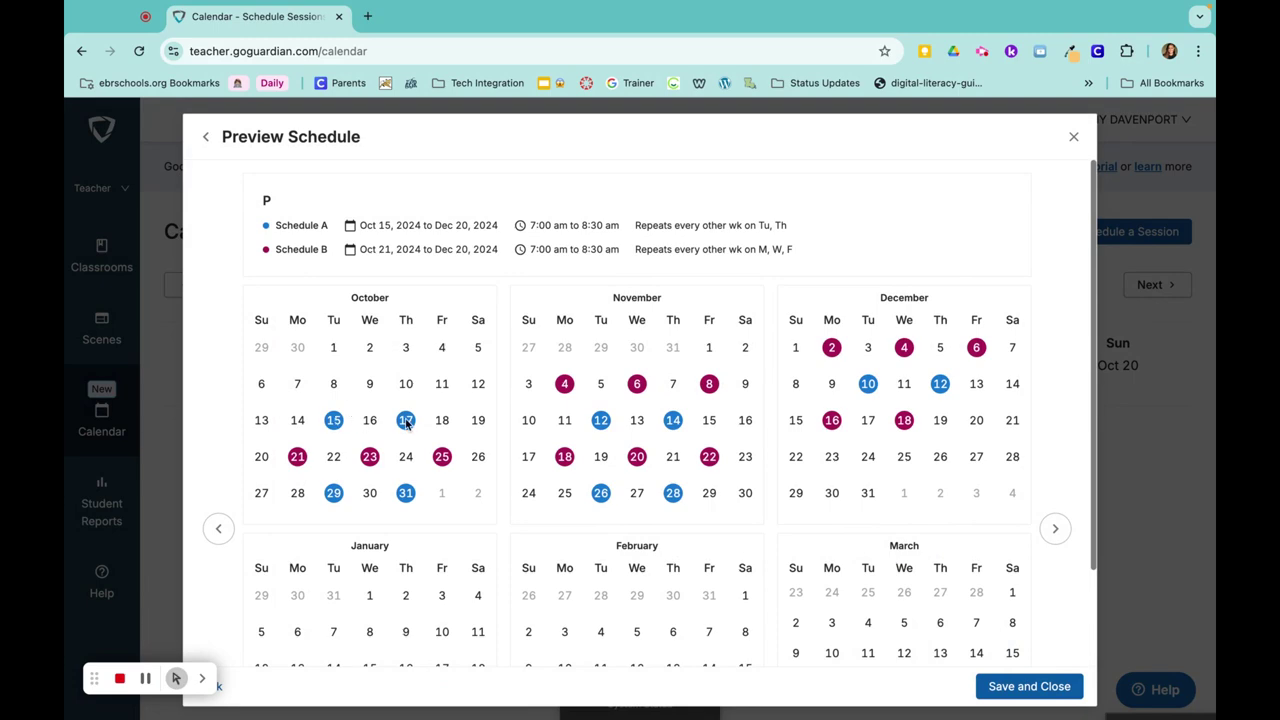
{"action": "mouse_move", "coordinate": [367, 458]}
{"action": "mouse_move", "coordinate": [909, 428]}
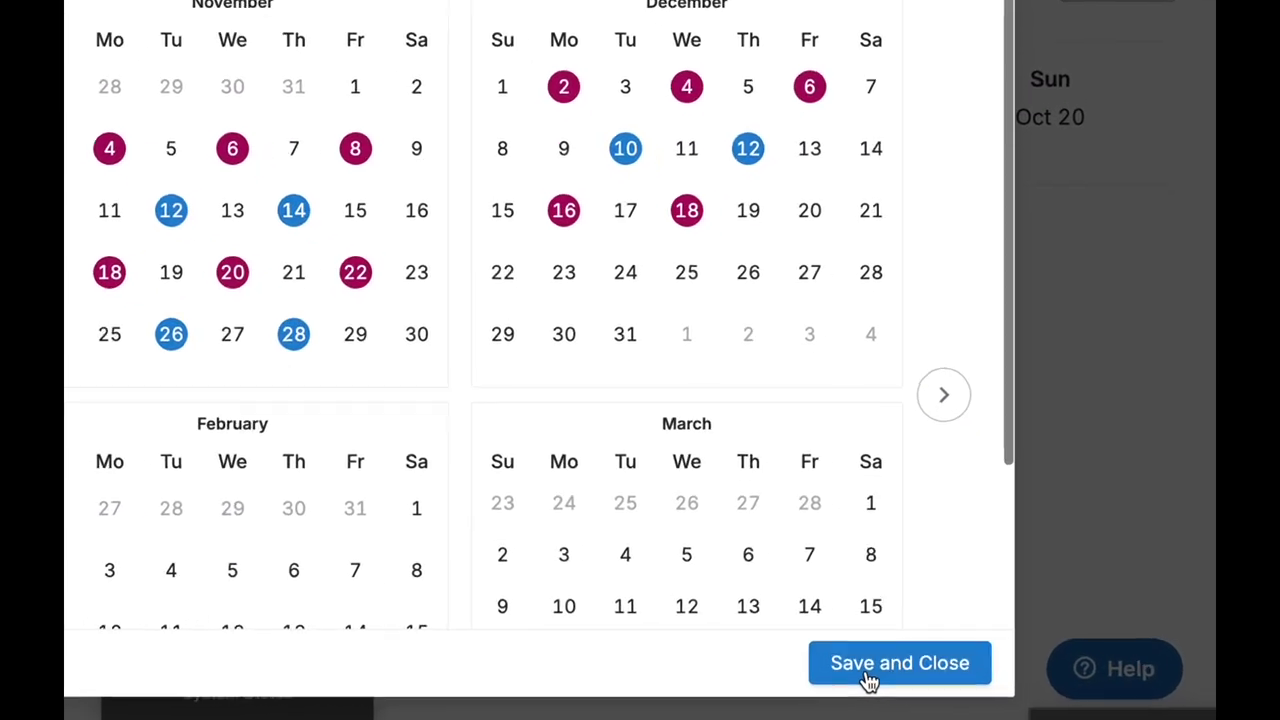
- Save both schedules and move the calendar ahead to the Oct 28 – Nov 3 week
{"action": "left_click", "coordinate": [963, 694]}
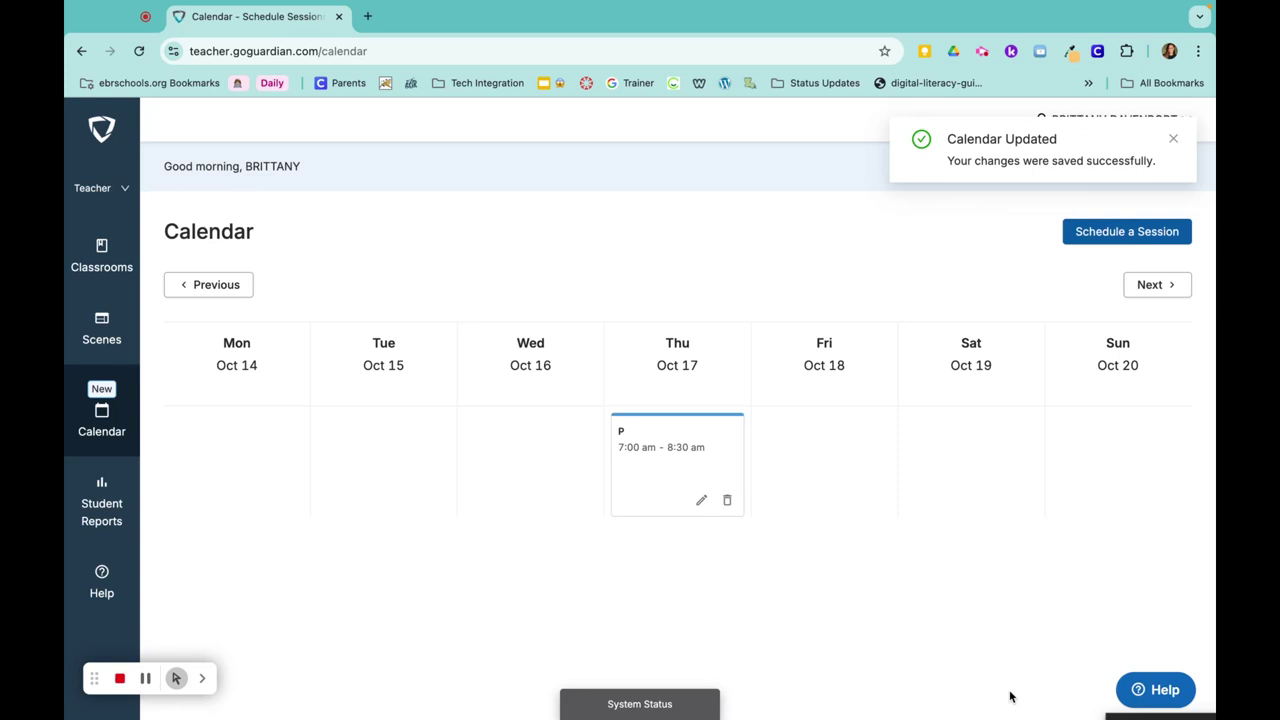
{"action": "left_click", "coordinate": [1151, 288]}
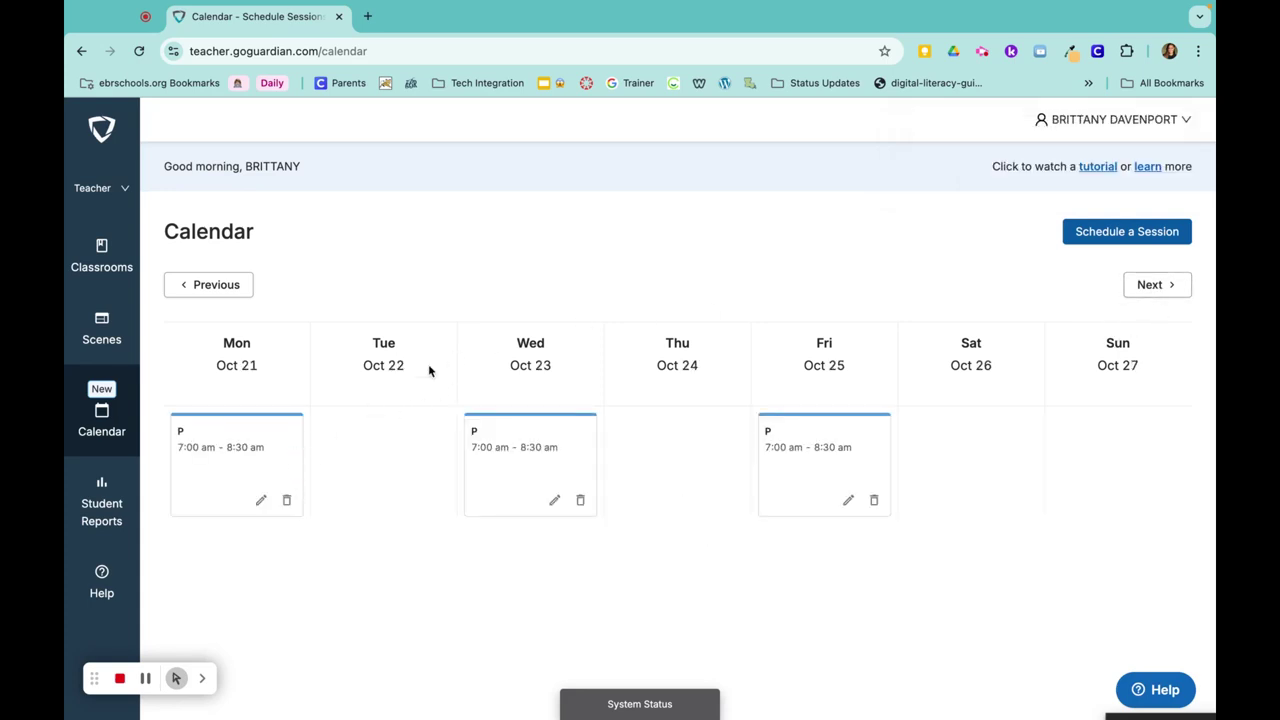
{"action": "left_click", "coordinate": [1151, 287]}
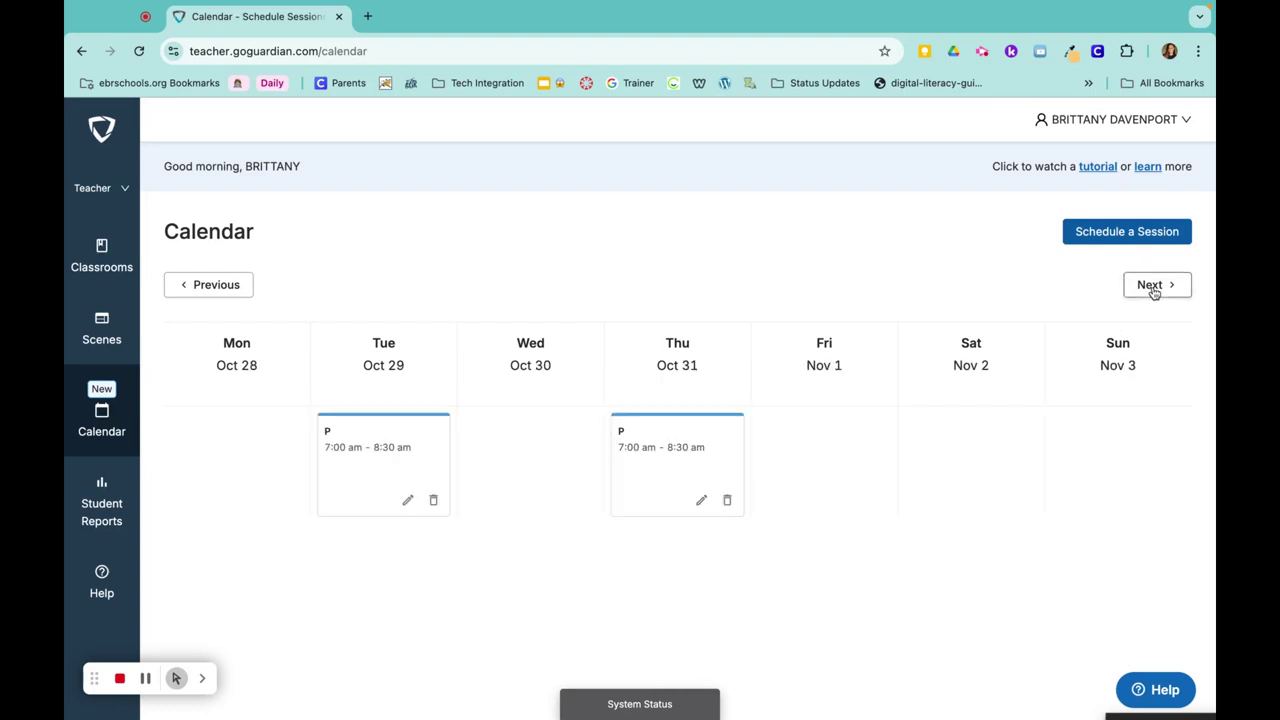
{"action": "left_click", "coordinate": [1115, 233]}
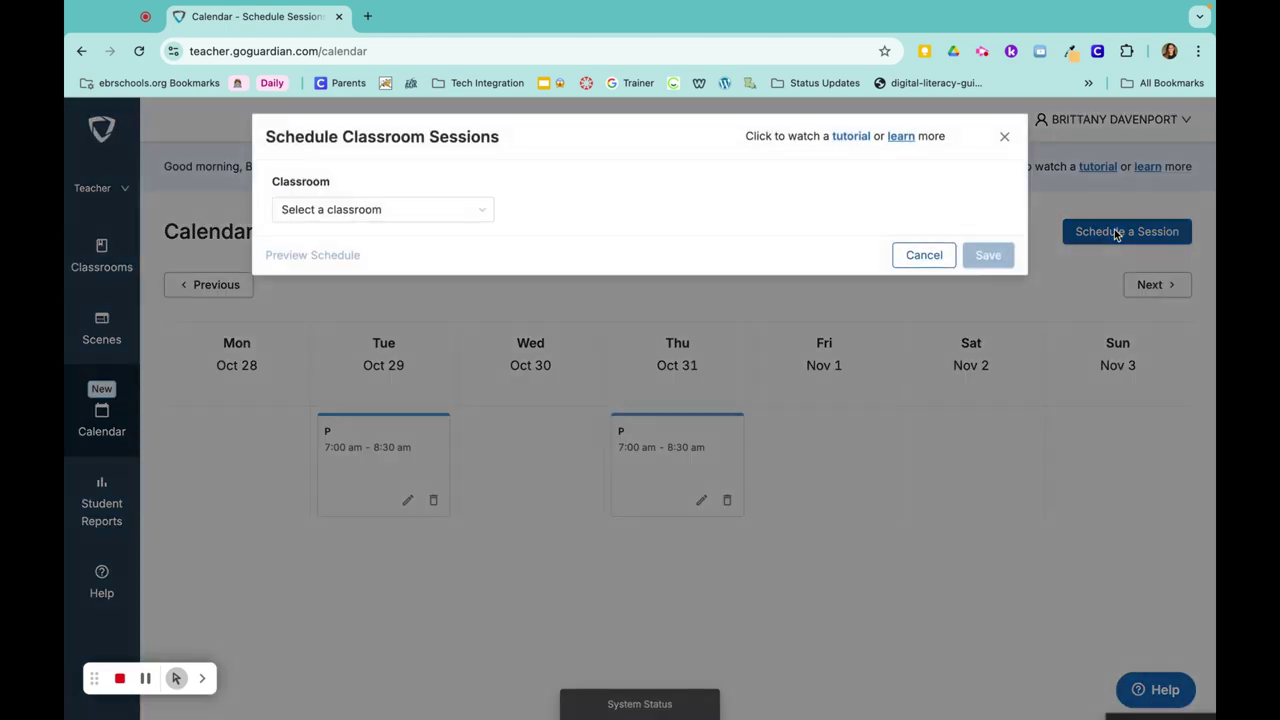
{"action": "left_click", "coordinate": [433, 209]}
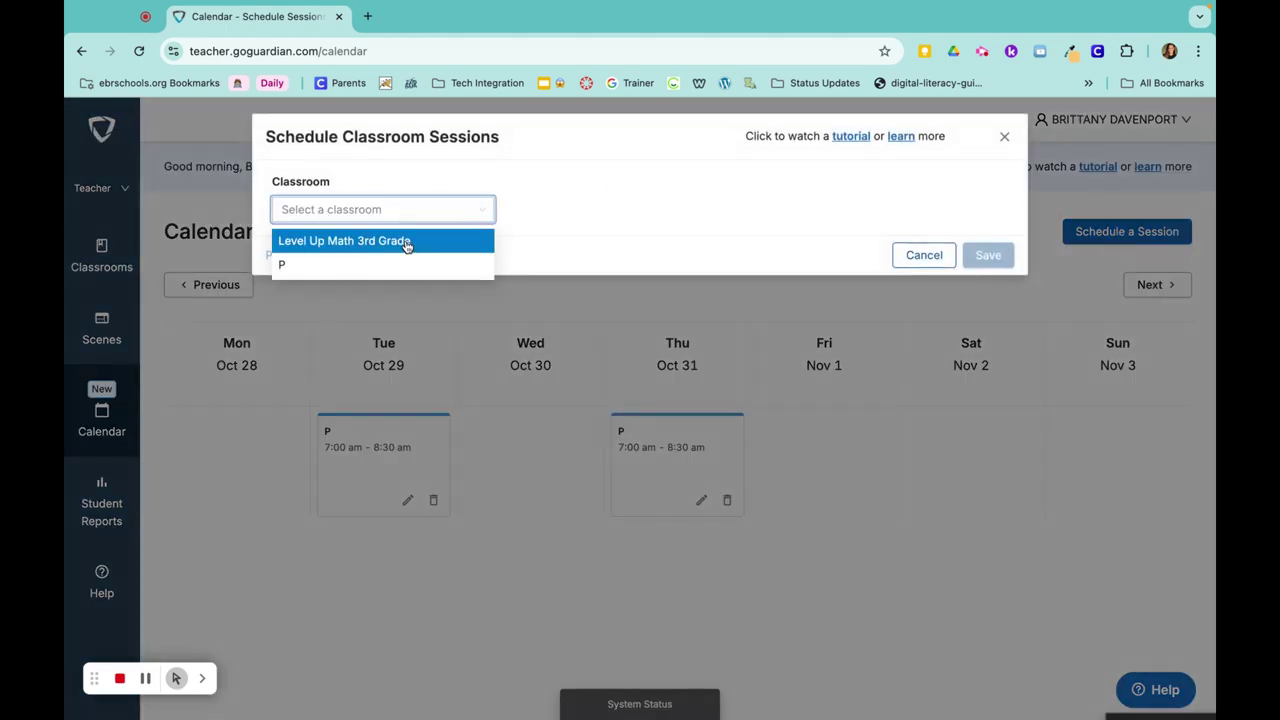
{"action": "left_click", "coordinate": [407, 243]}
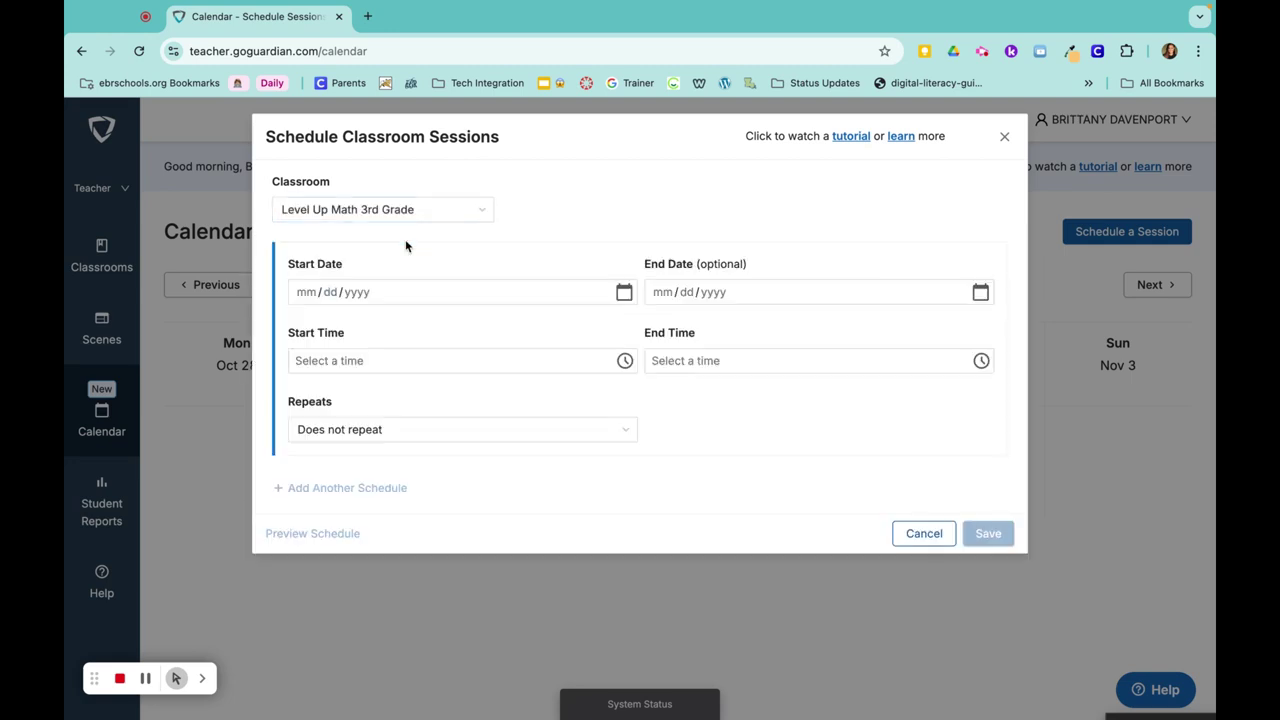
{"action": "left_click", "coordinate": [623, 292]}
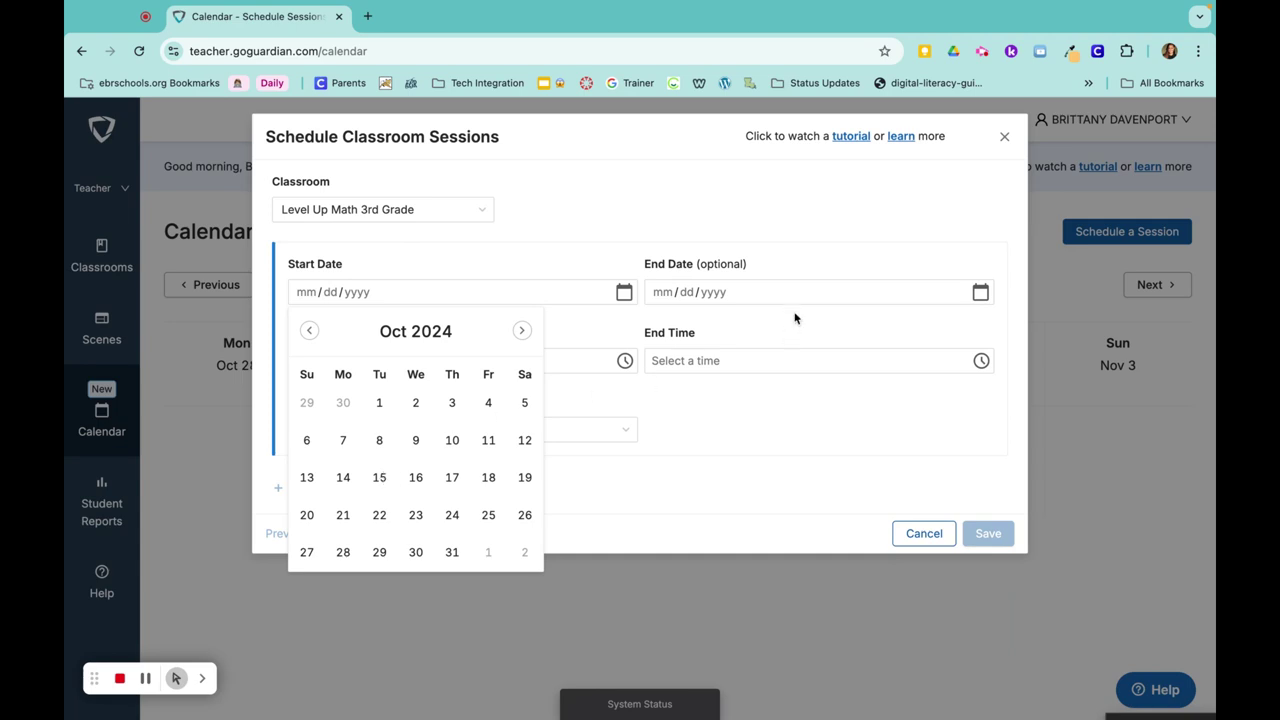
{"action": "left_click", "coordinate": [755, 420]}
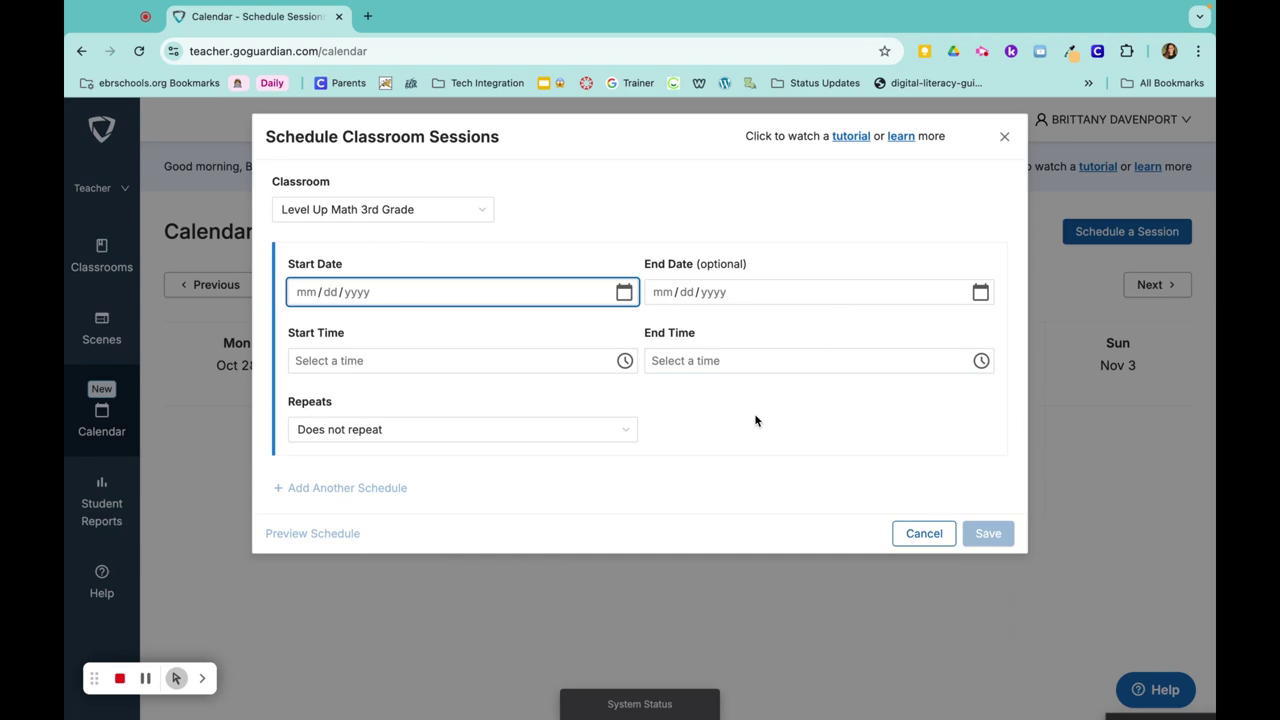
{"action": "left_click", "coordinate": [921, 538]}
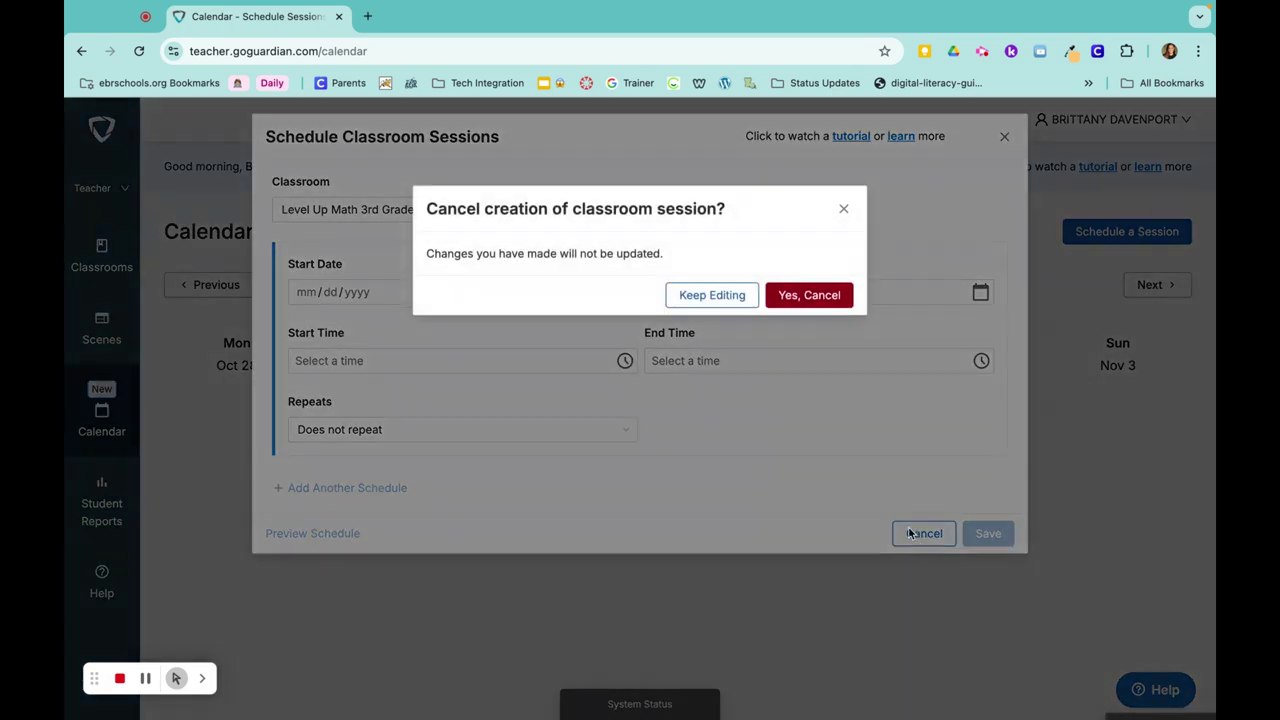
- Discard the unsaved new session, then cancel just the Thursday Oct 31 session
{"action": "left_click", "coordinate": [791, 300]}
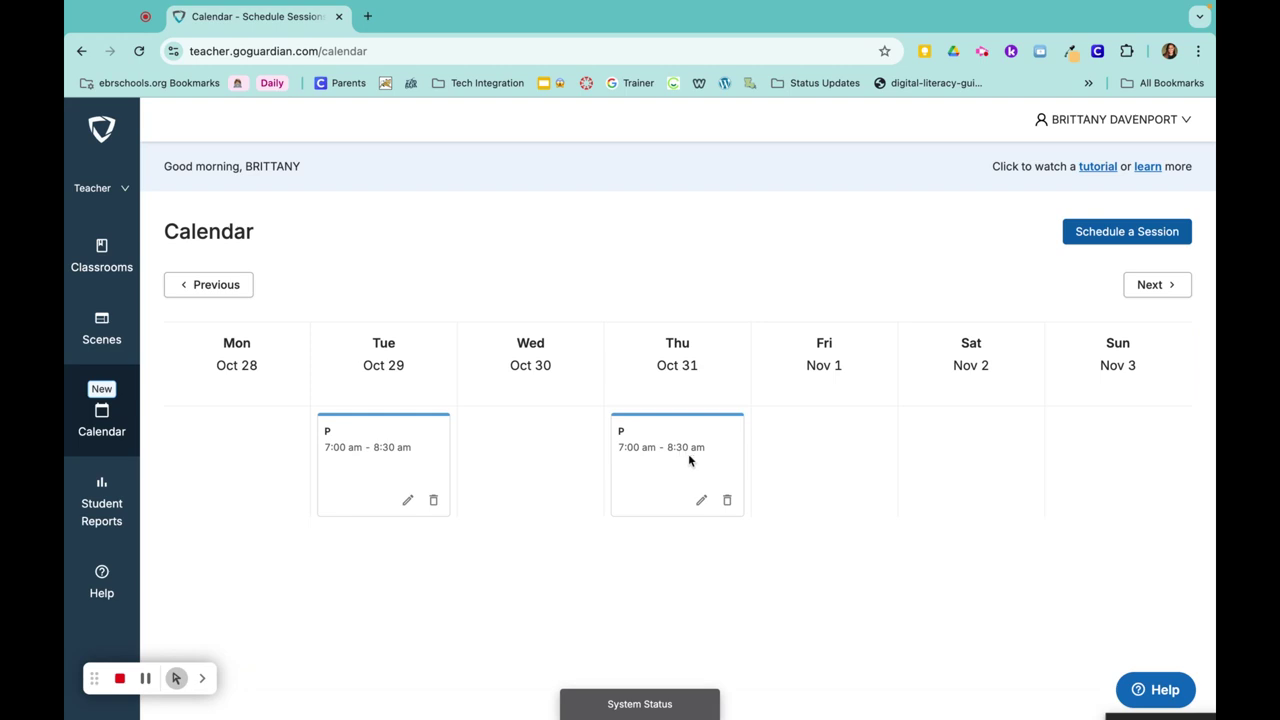
{"action": "left_click", "coordinate": [727, 503]}
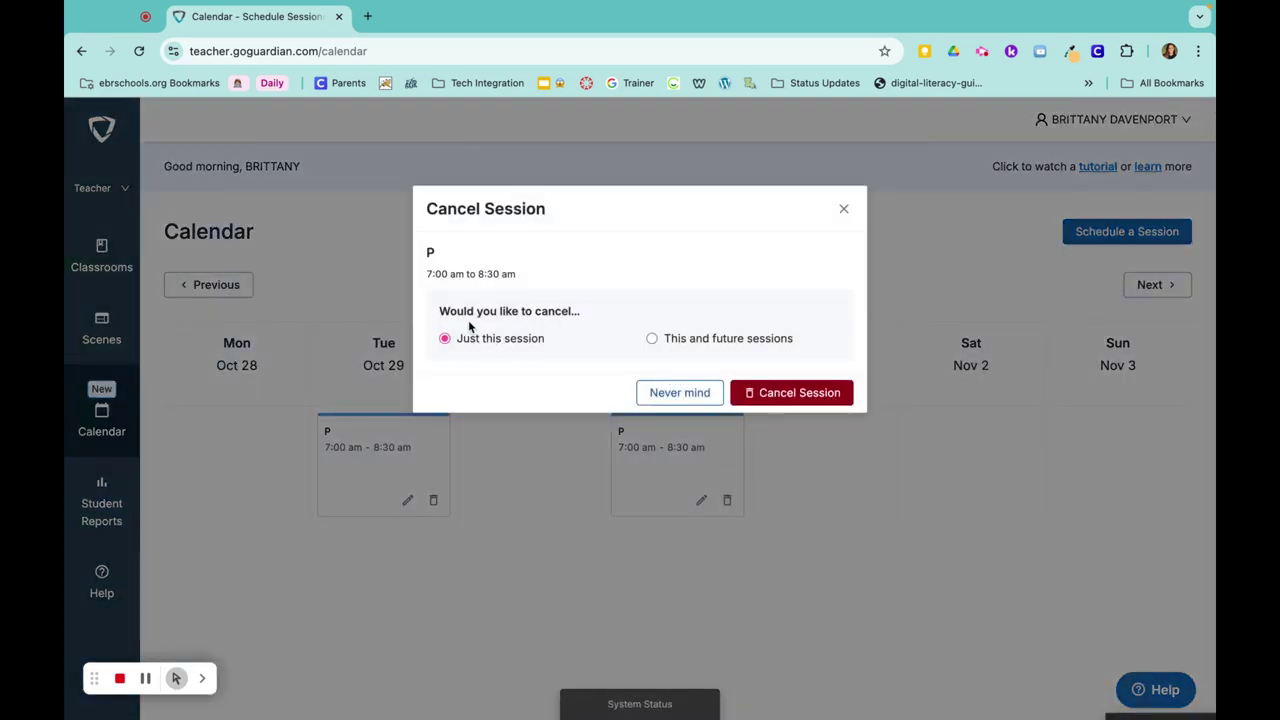
{"action": "left_click", "coordinate": [795, 392]}
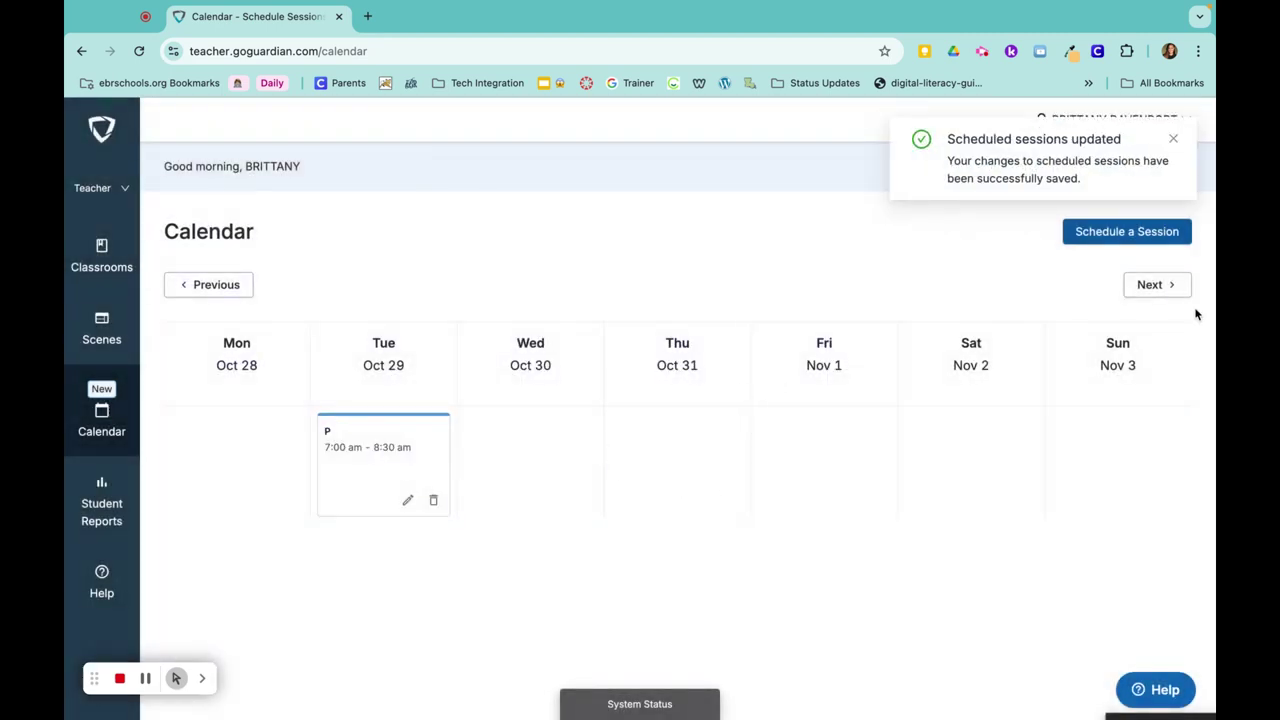
- Move to the Nov 4–10 week and back out of cancelling the Wednesday Nov 6 session
{"action": "left_click", "coordinate": [1148, 289]}
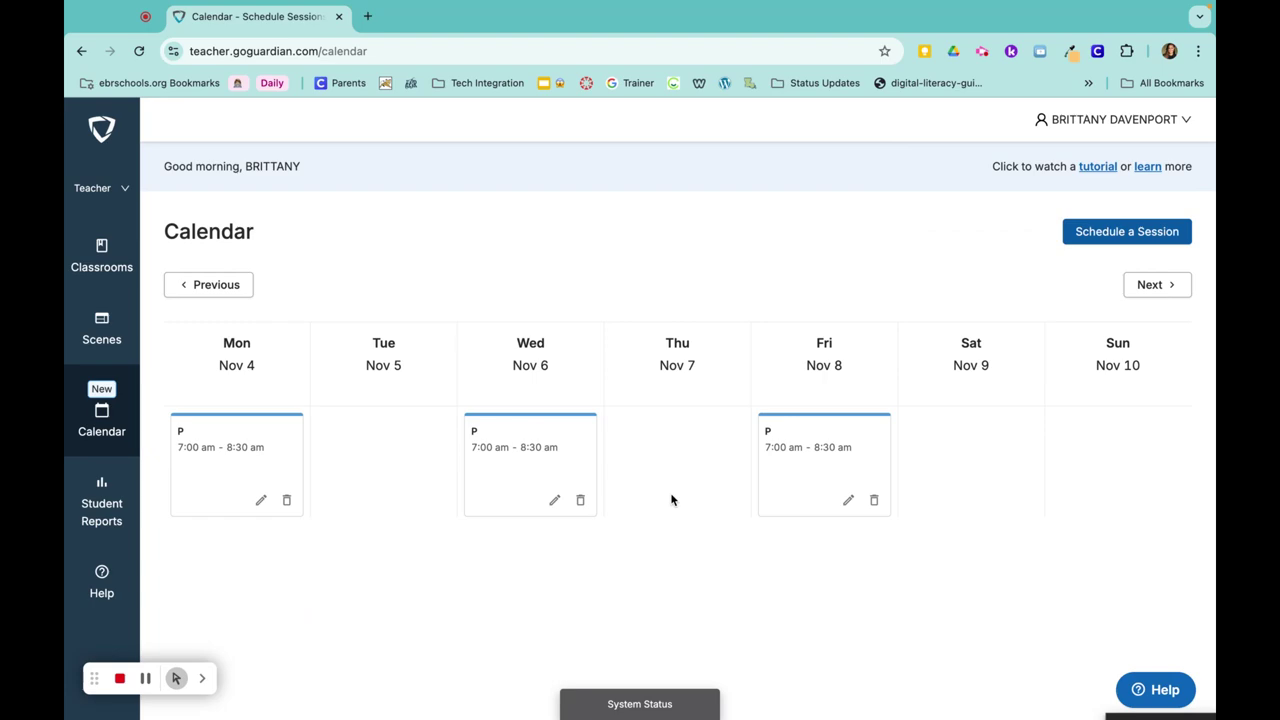
{"action": "left_click", "coordinate": [579, 500]}
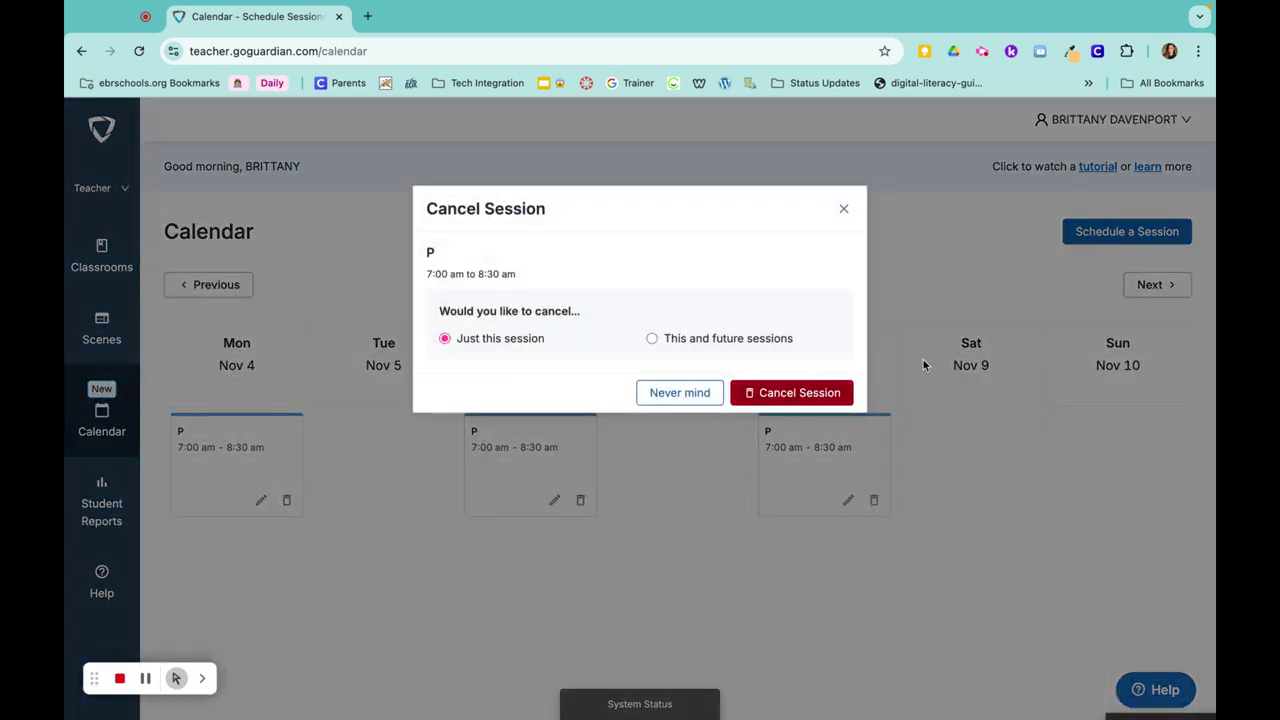
{"action": "left_click", "coordinate": [680, 393]}
- Advance to the Dec 16–22 week and set Monday's cancellation to this and future sessions
{"action": "left_click", "coordinate": [1160, 285]}
{"action": "left_click", "coordinate": [1164, 287]}
{"action": "left_click", "coordinate": [1165, 289]}
{"action": "left_click", "coordinate": [1165, 289]}
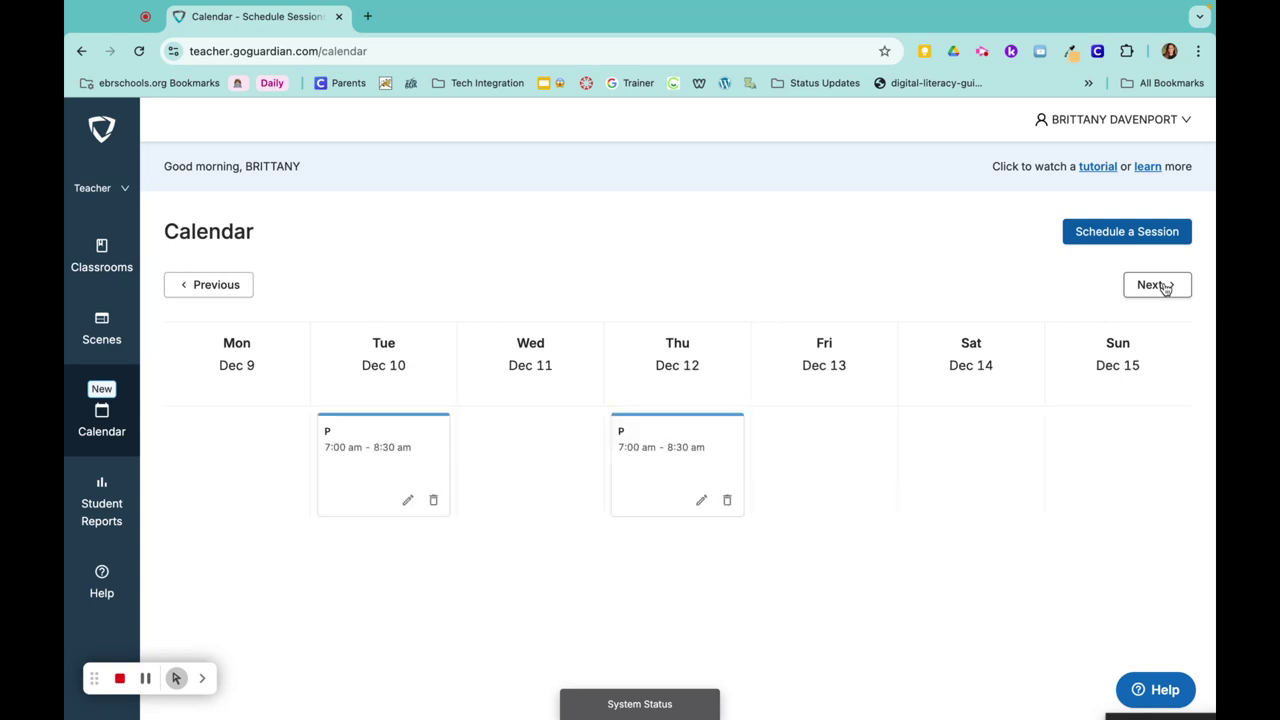
{"action": "left_click", "coordinate": [1165, 289]}
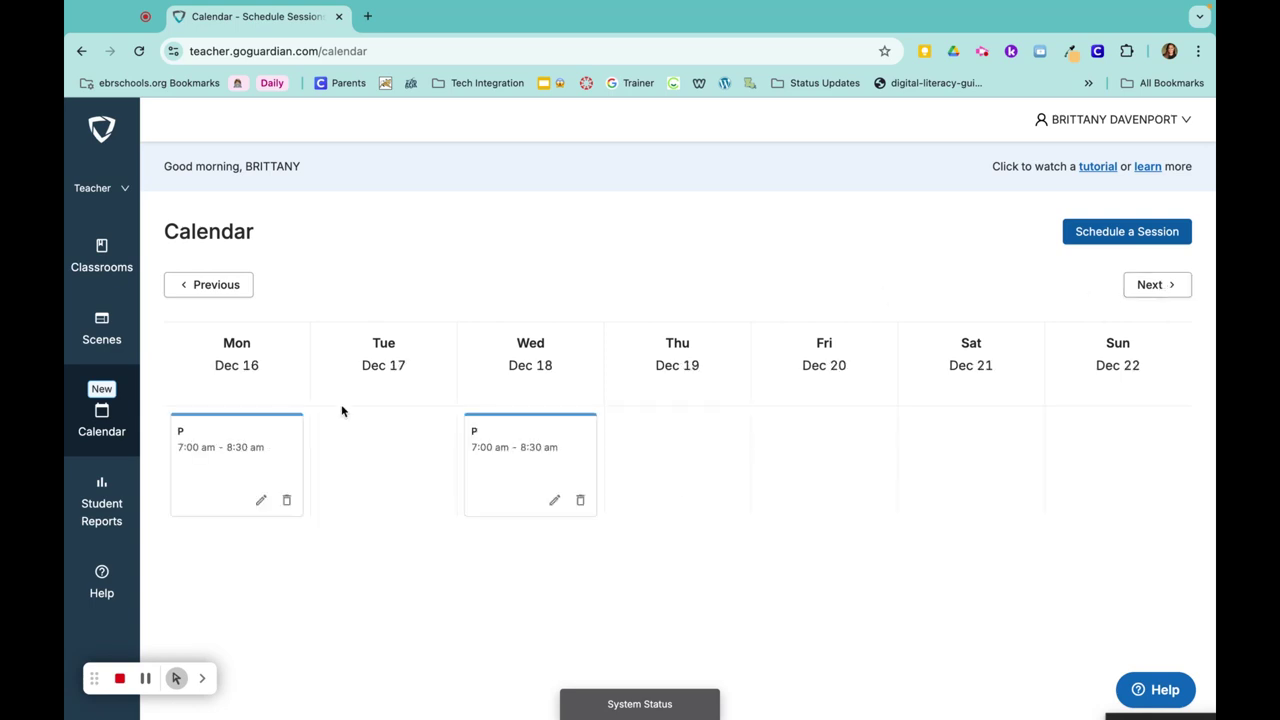
{"action": "left_click", "coordinate": [286, 501]}
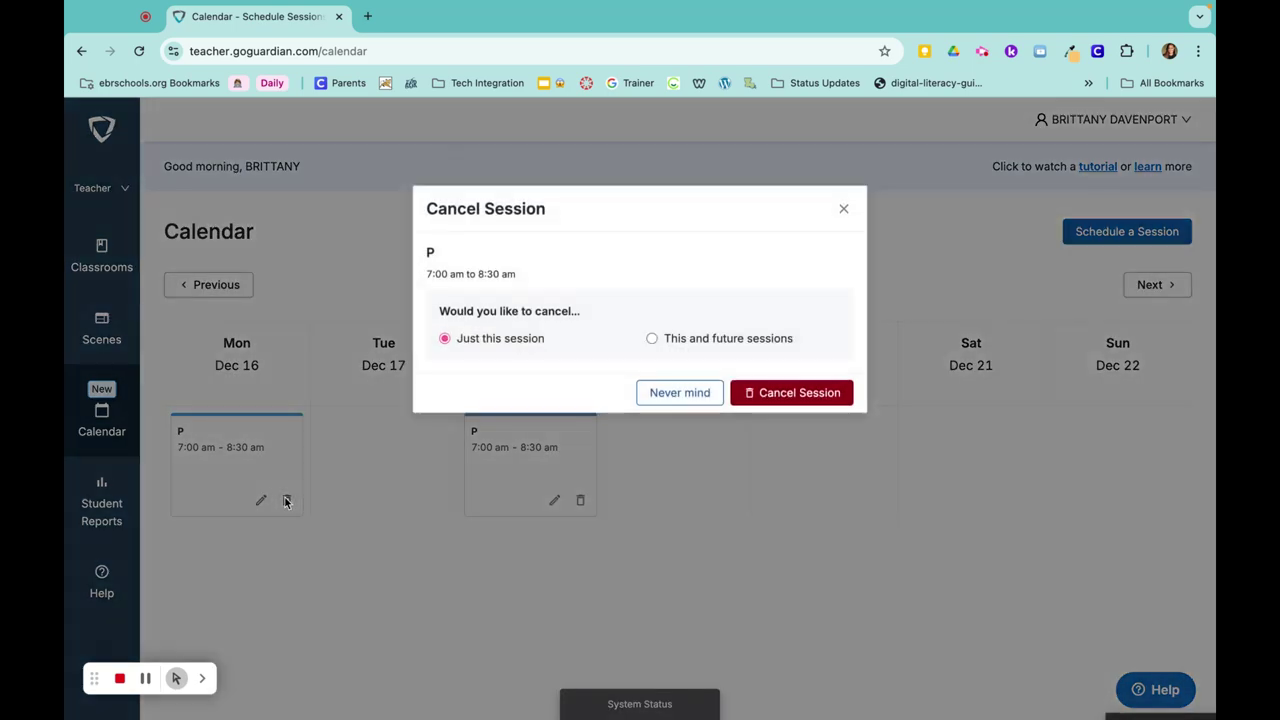
{"action": "left_click", "coordinate": [651, 340]}
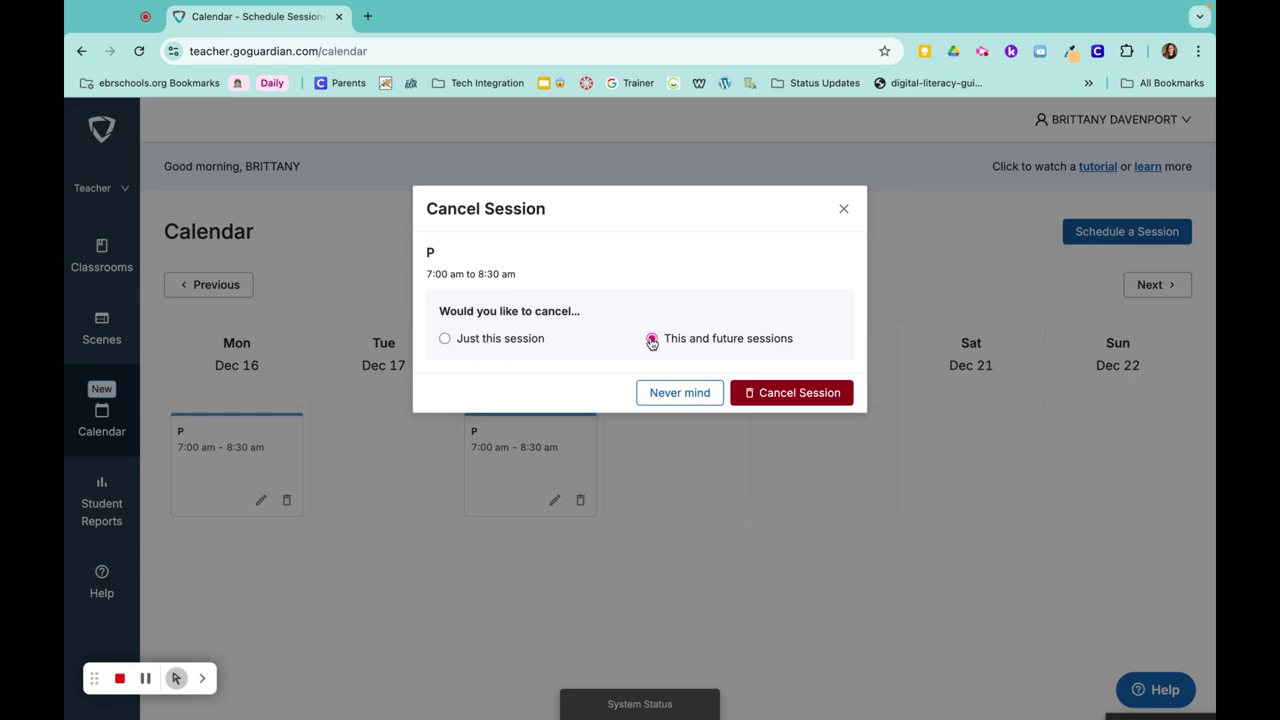
- Confirm cancelling the Monday Dec 16 session and all following sessions
{"action": "left_click", "coordinate": [785, 395]}
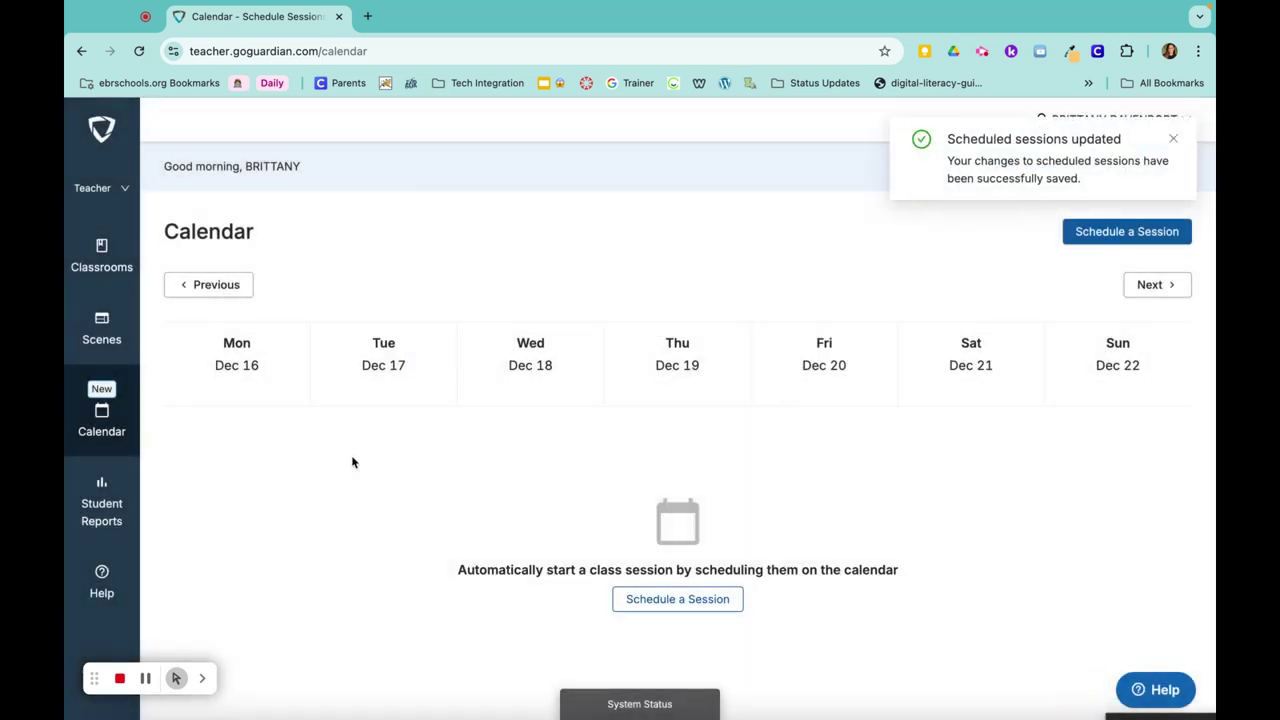